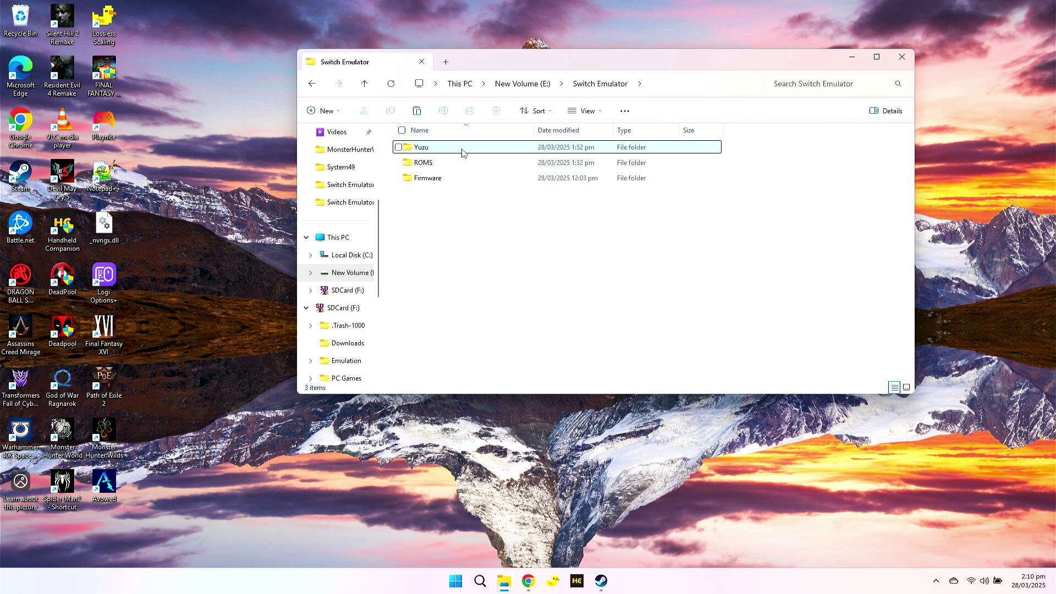
{"action": "left_click", "coordinate": [453, 178]}
{"action": "left_click", "coordinate": [476, 205]}
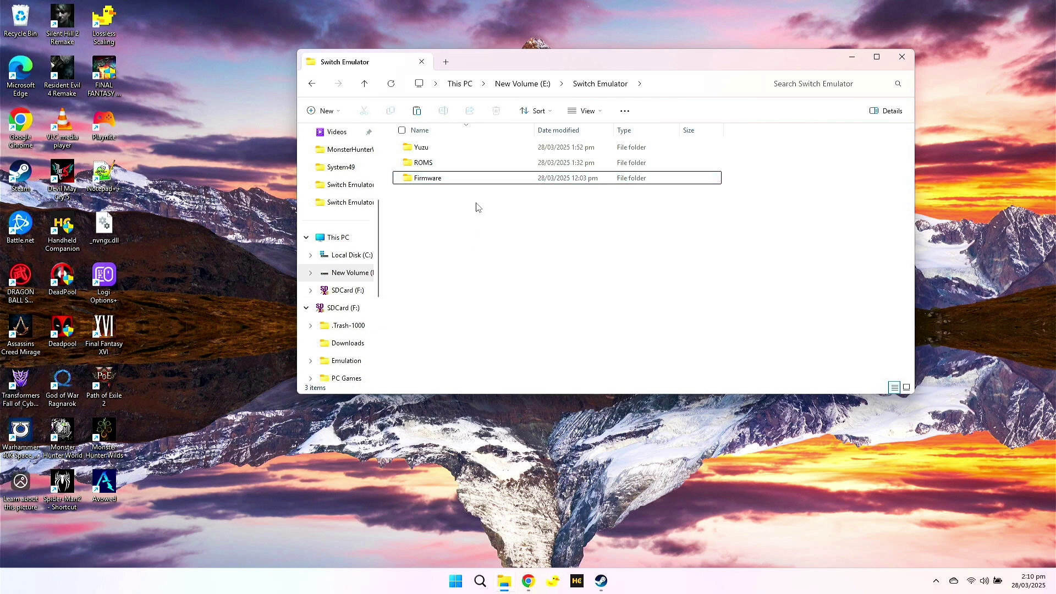
{"action": "left_click", "coordinate": [477, 163]}
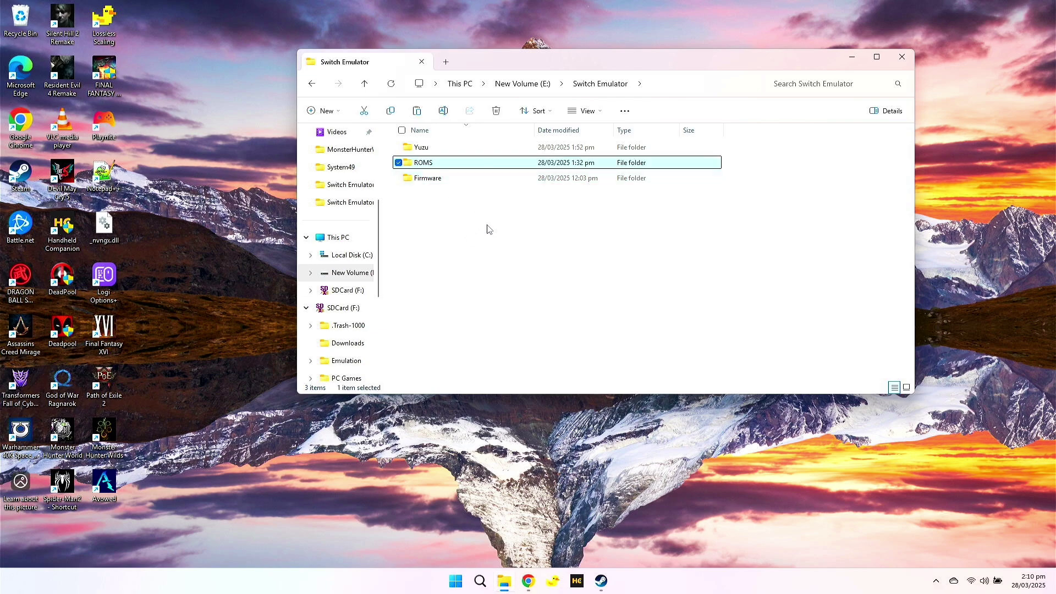
{"action": "left_click", "coordinate": [714, 301]}
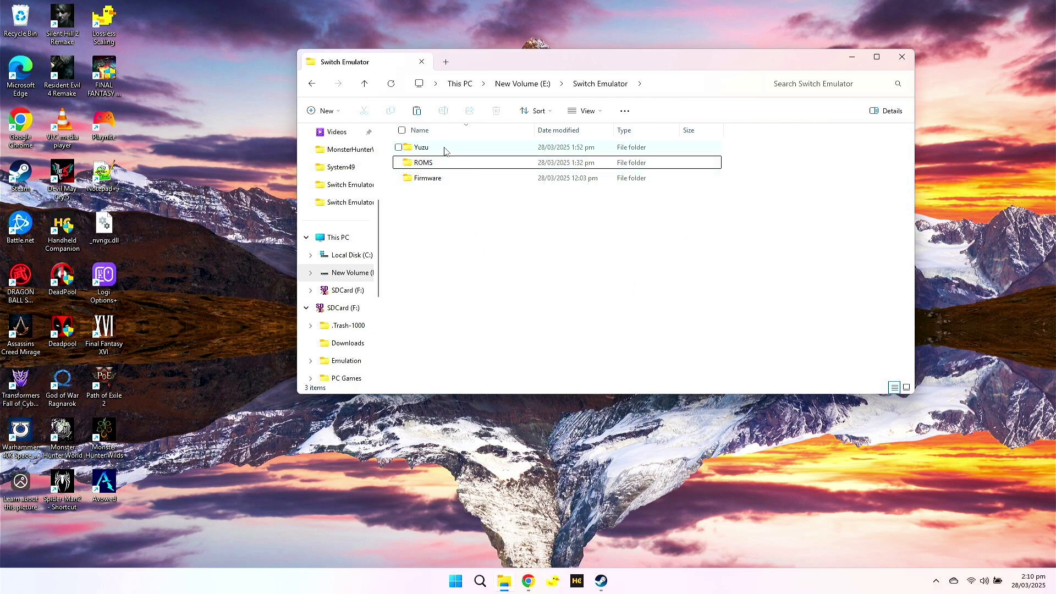
Step: Launch the yuzu application from the Yuzu folder and dismiss the missing encryption keys warning
{"action": "double_click", "coordinate": [444, 149]}
{"action": "scroll", "coordinate": [615, 306], "scroll_direction": "down", "scroll_amount": 7}
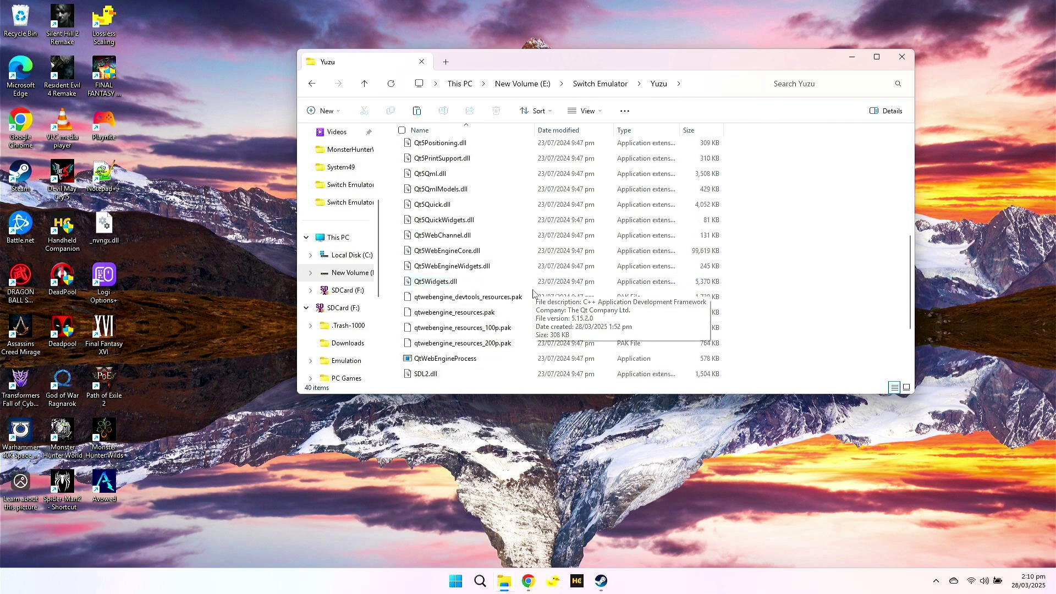
{"action": "scroll", "coordinate": [532, 293], "scroll_direction": "down", "scroll_amount": 2}
{"action": "double_click", "coordinate": [433, 312]}
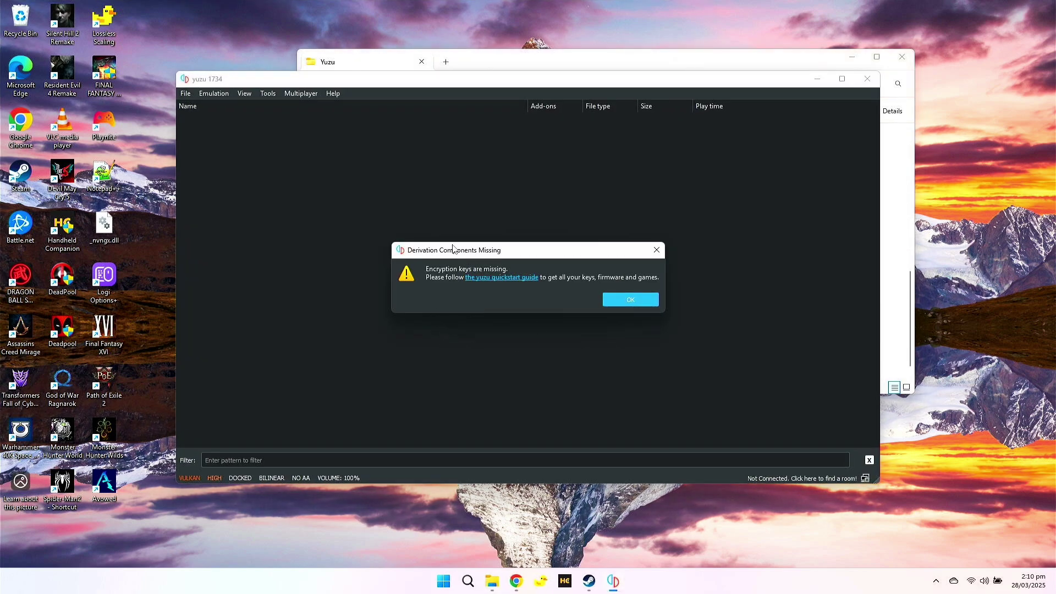
{"action": "left_click", "coordinate": [641, 302]}
Step: Open yuzu's data folder from the emulator and go to nand > system > Contents > registered
{"action": "left_click", "coordinate": [185, 94]}
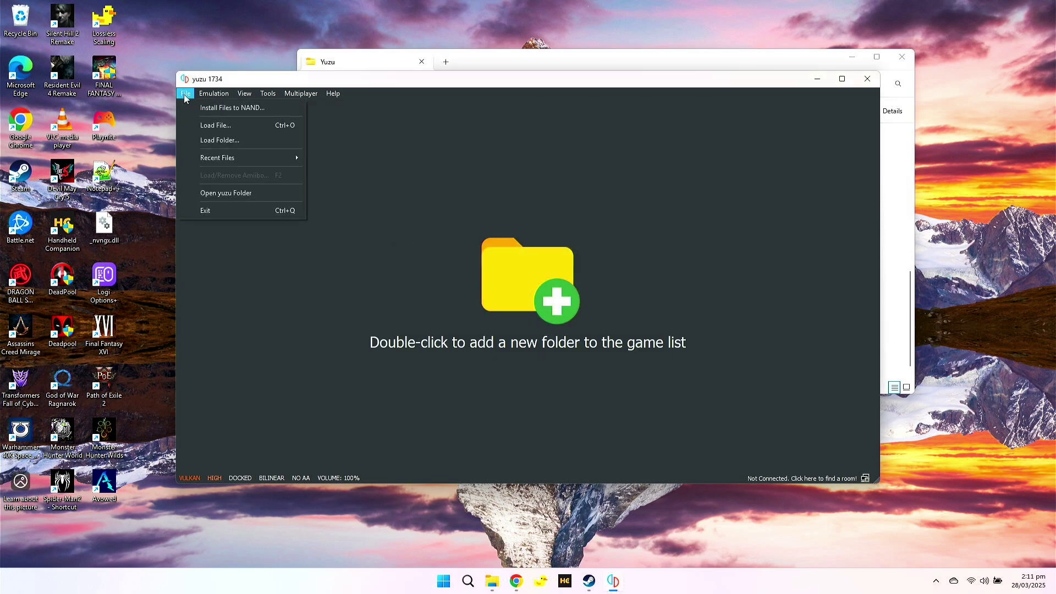
{"action": "left_click", "coordinate": [225, 196]}
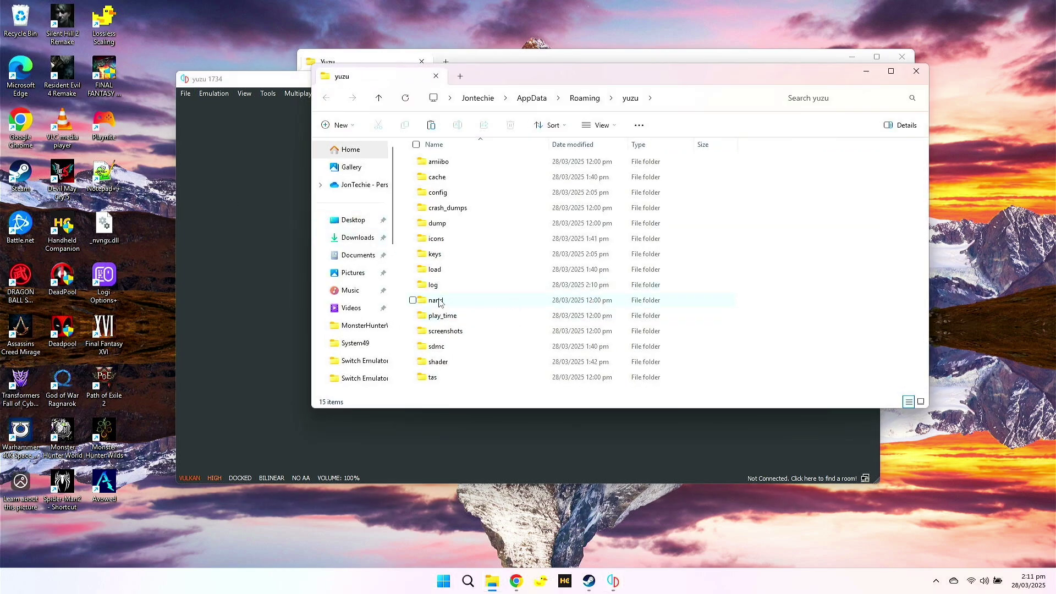
{"action": "double_click", "coordinate": [452, 304]}
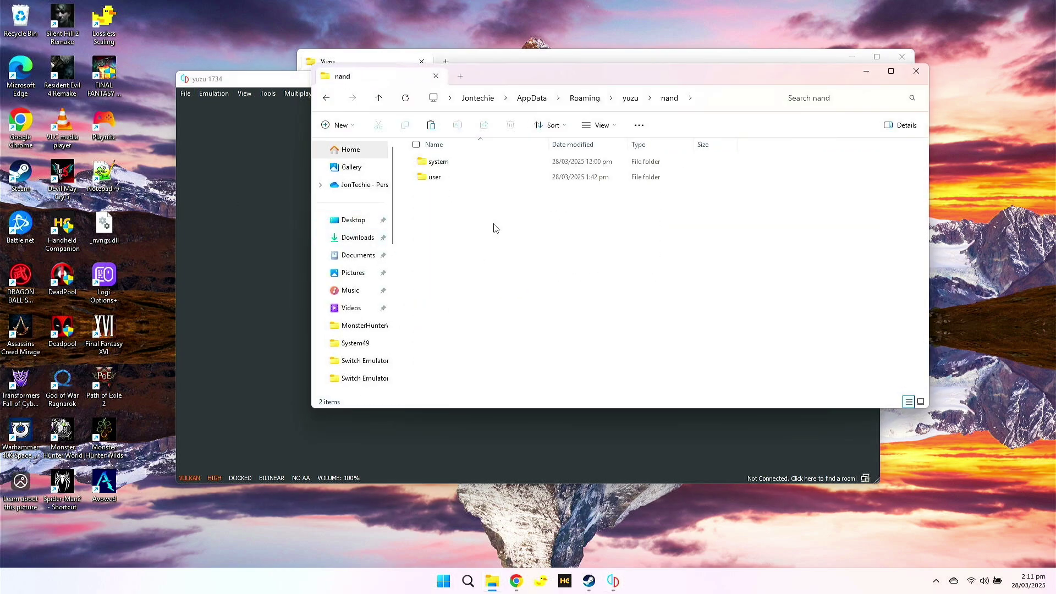
{"action": "double_click", "coordinate": [461, 167]}
{"action": "double_click", "coordinate": [460, 166]}
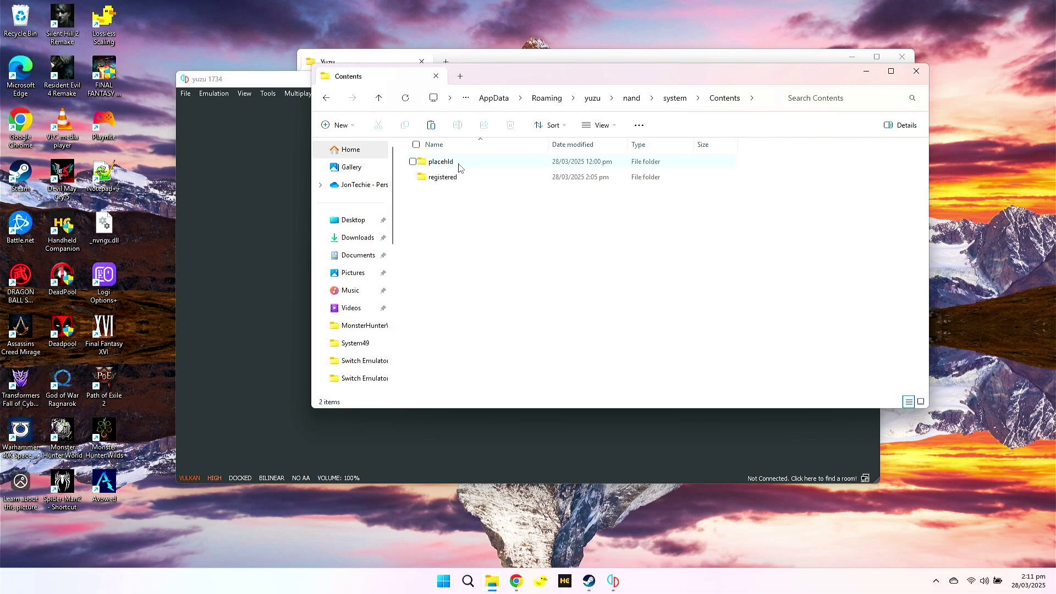
{"action": "left_click", "coordinate": [464, 179]}
{"action": "double_click", "coordinate": [463, 179]}
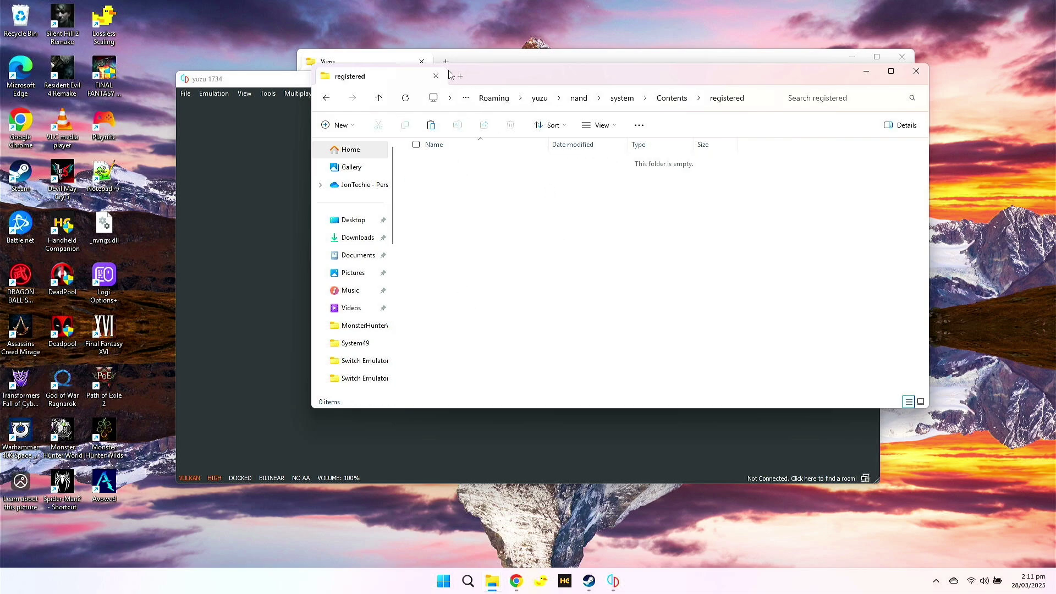
Step: Copy all files from the Firmware 17.0.0 folder in Switch Emulator into yuzu's registered folder
{"action": "left_click", "coordinate": [493, 58]}
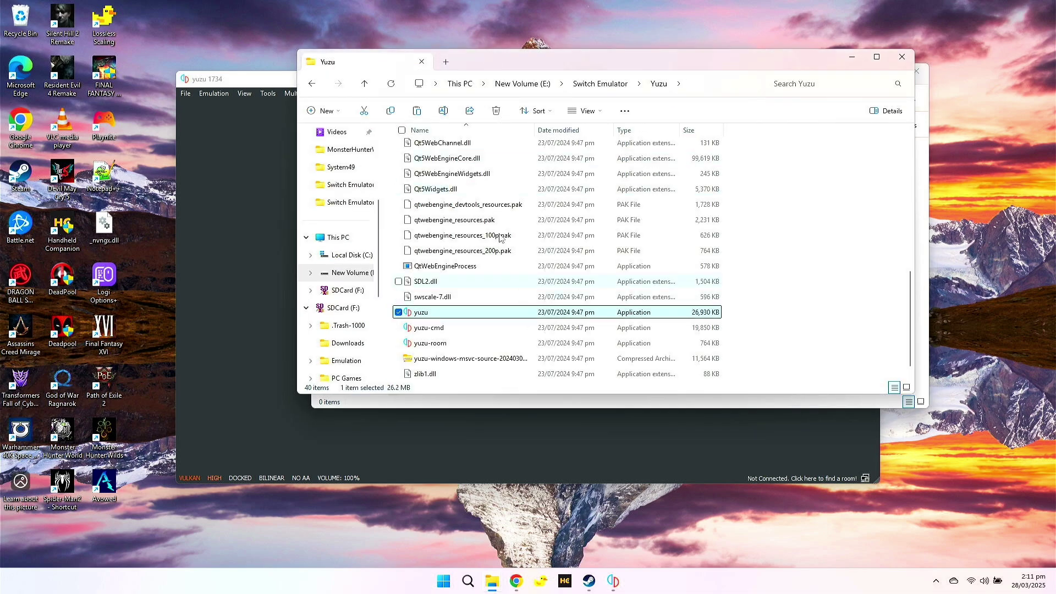
{"action": "left_click", "coordinate": [586, 87]}
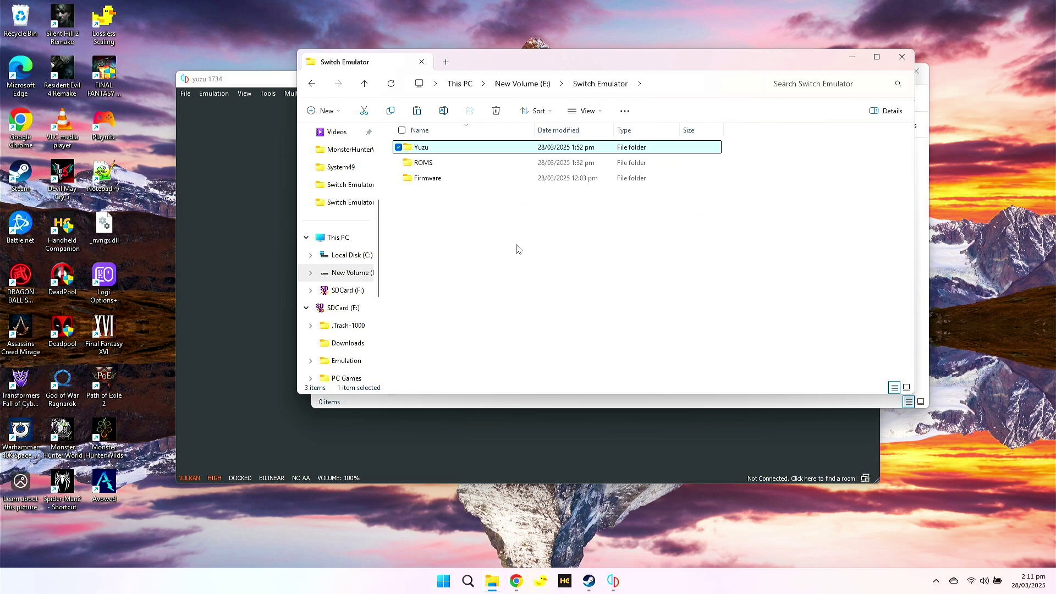
{"action": "double_click", "coordinate": [438, 182]}
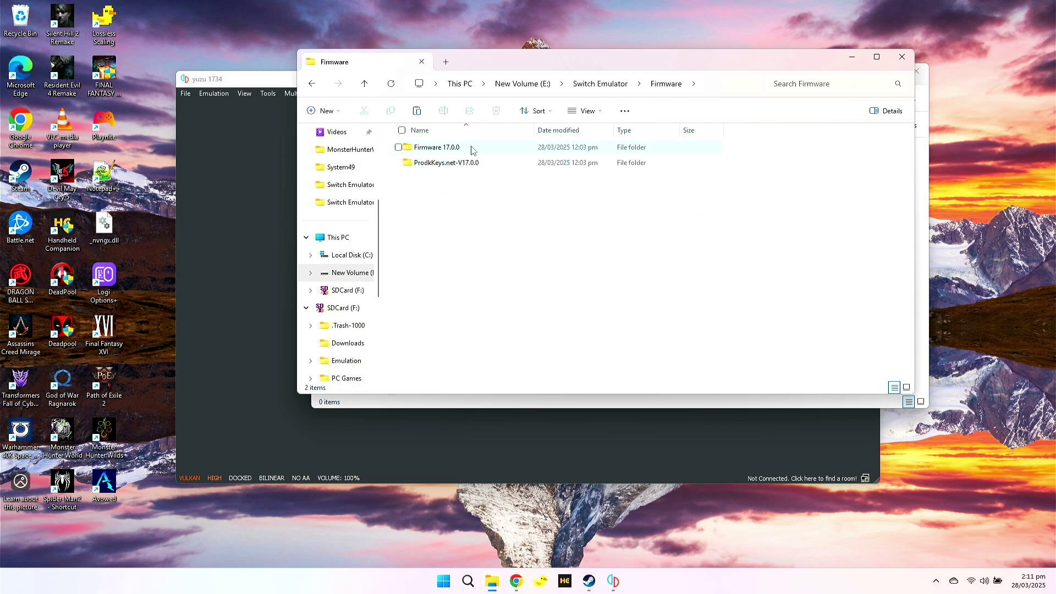
{"action": "double_click", "coordinate": [471, 150]}
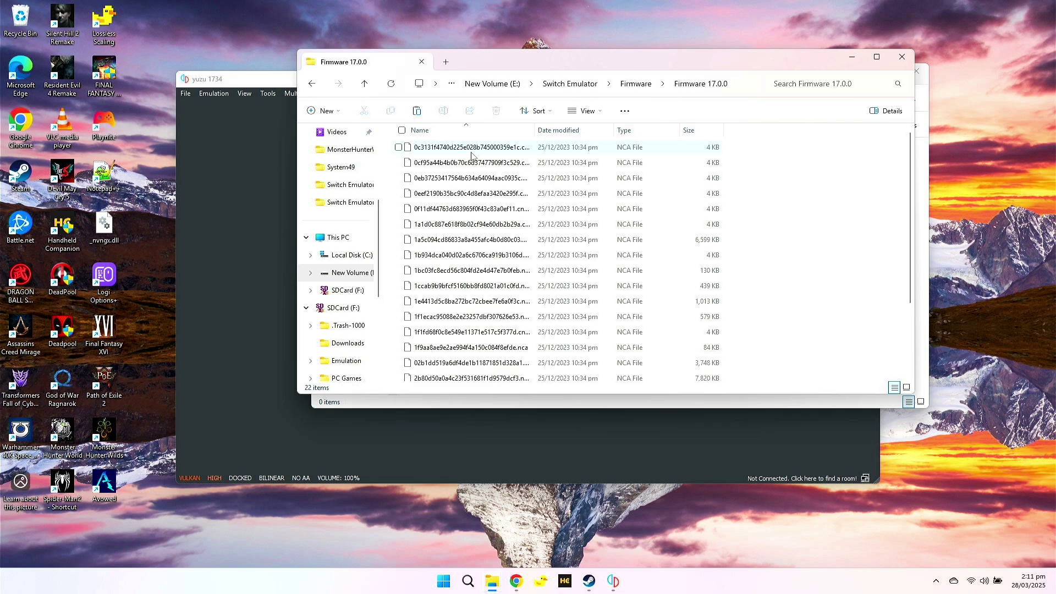
{"action": "left_click", "coordinate": [402, 131]}
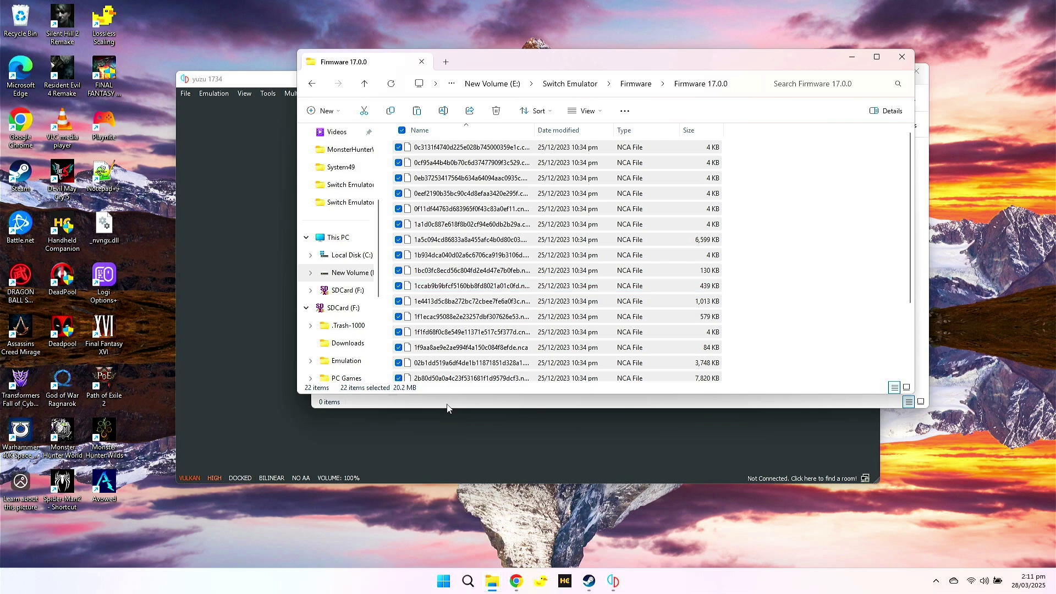
{"action": "key", "text": "alt+Tab"}
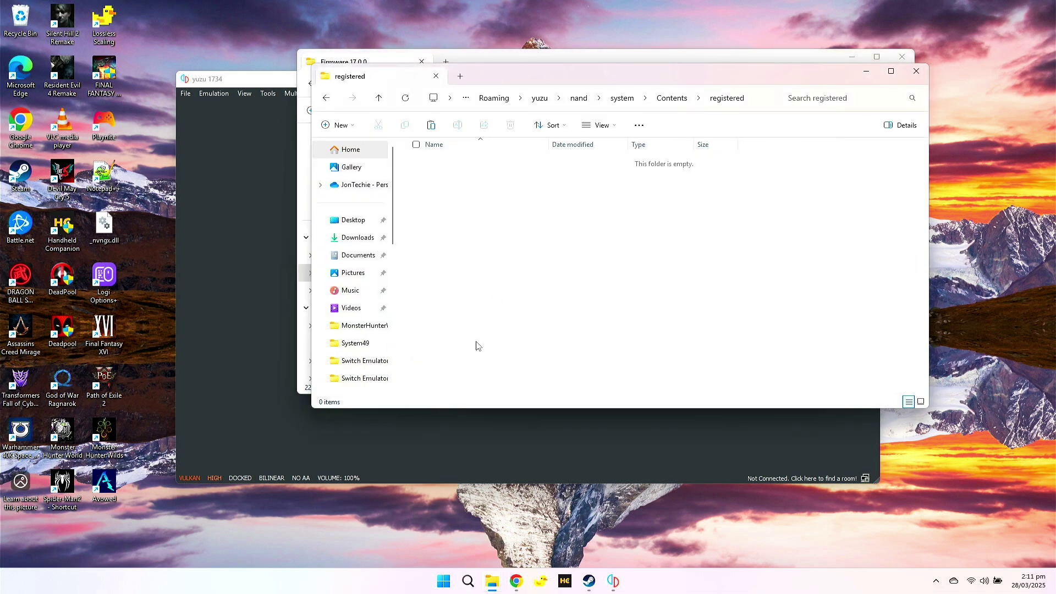
{"action": "right_click", "coordinate": [527, 209]}
{"action": "left_click", "coordinate": [544, 223]}
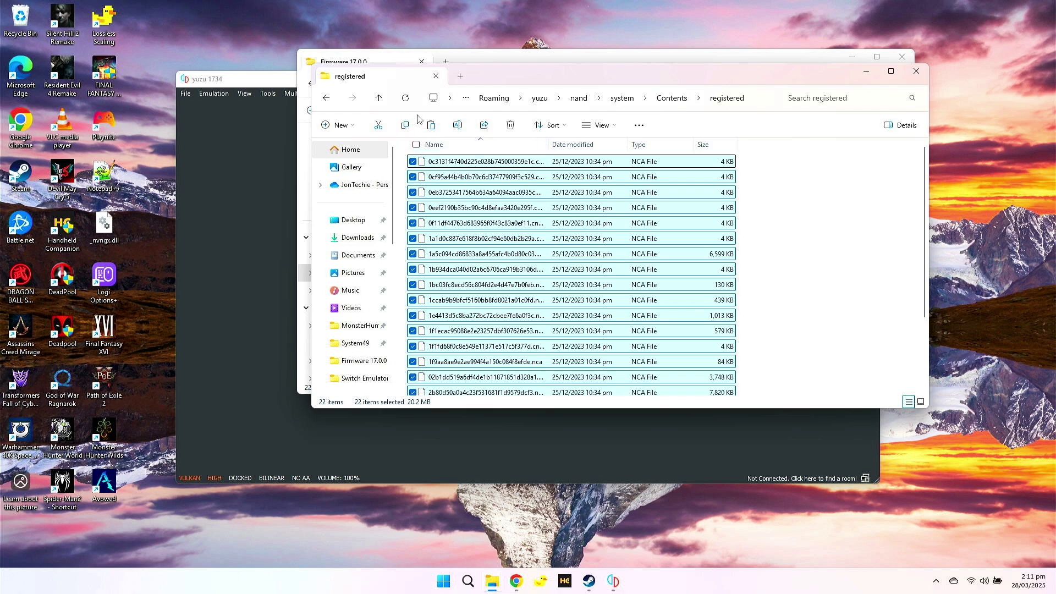
Step: Copy prod.keys and title.keys from the ProdkKeys.net-V17.0.0 folder into yuzu's keys folder, and close that folder window
{"action": "left_click", "coordinate": [542, 99]}
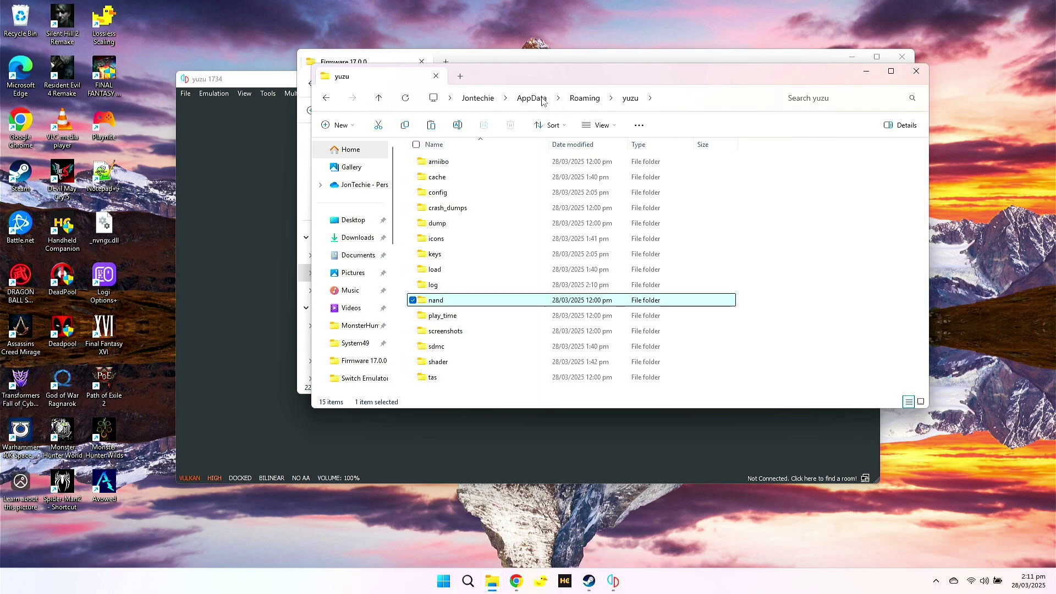
{"action": "double_click", "coordinate": [458, 258]}
{"action": "left_click", "coordinate": [349, 57]}
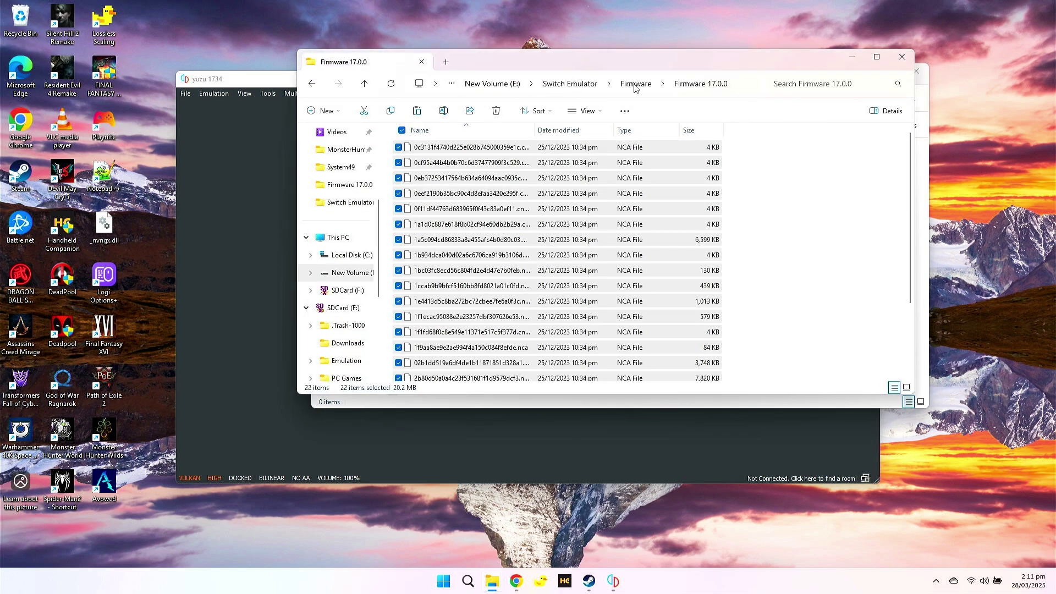
{"action": "left_click", "coordinate": [563, 84]}
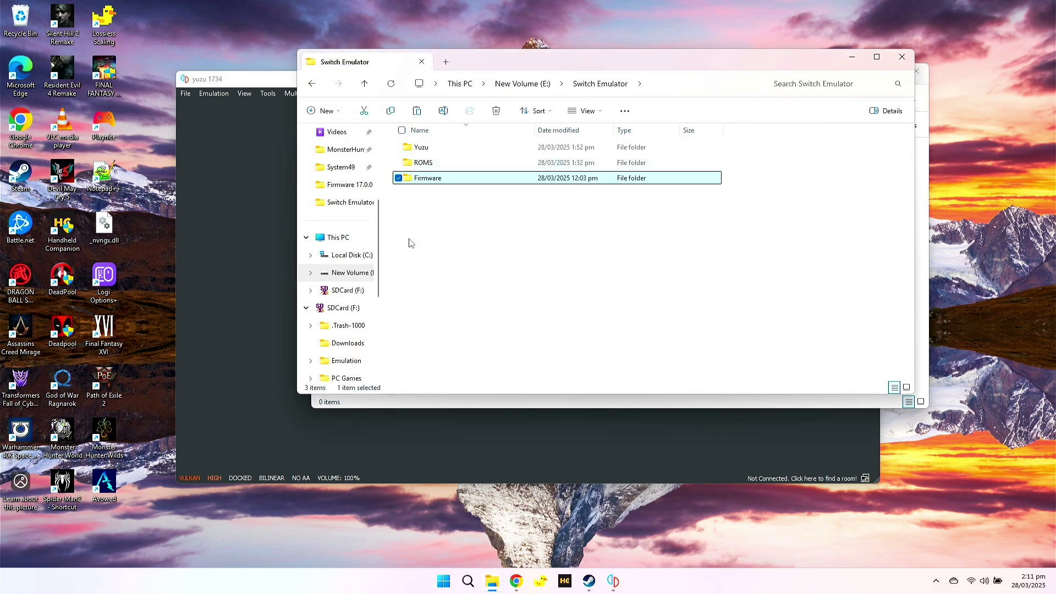
{"action": "double_click", "coordinate": [440, 180]}
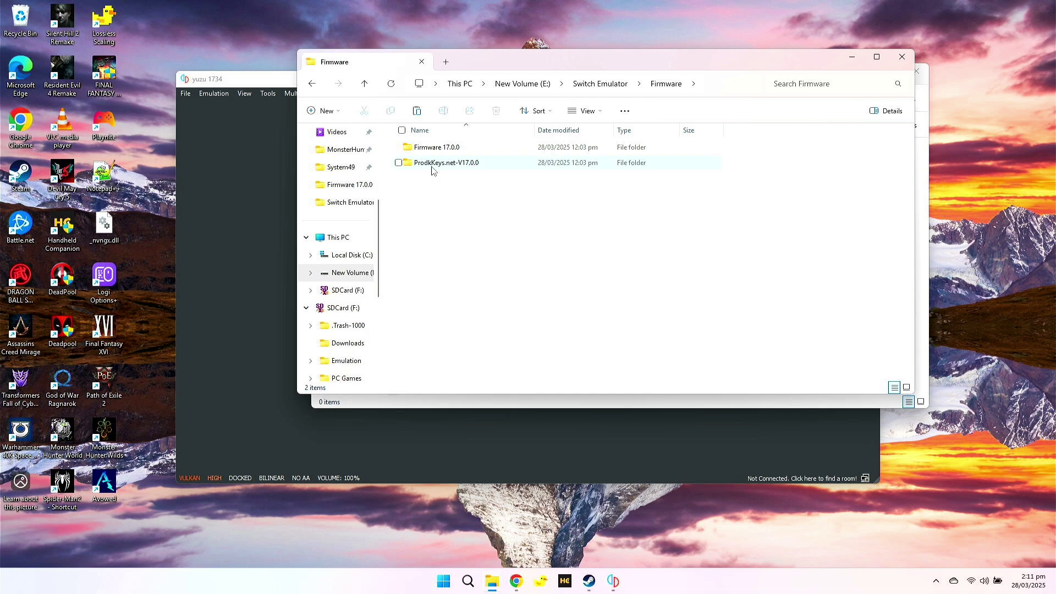
{"action": "left_click", "coordinate": [439, 165]}
{"action": "double_click", "coordinate": [439, 163]}
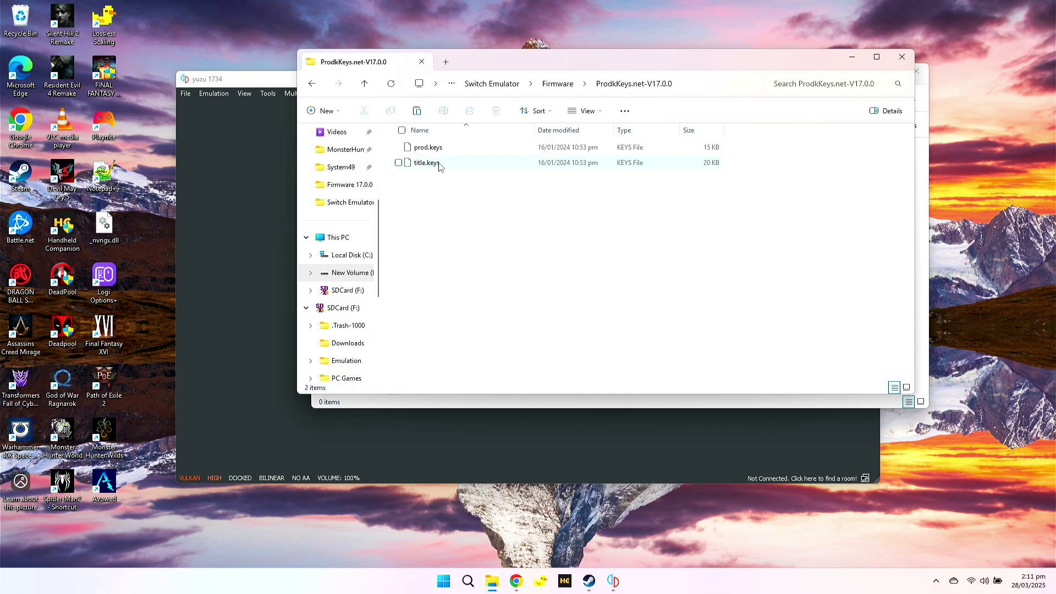
{"action": "left_click", "coordinate": [402, 131]}
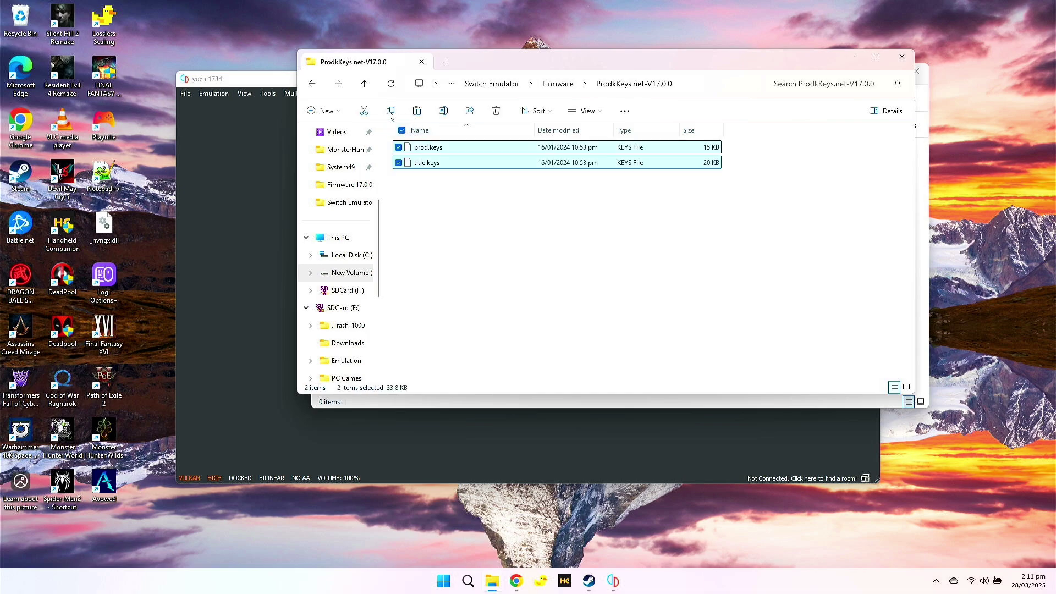
{"action": "left_click", "coordinate": [461, 402]}
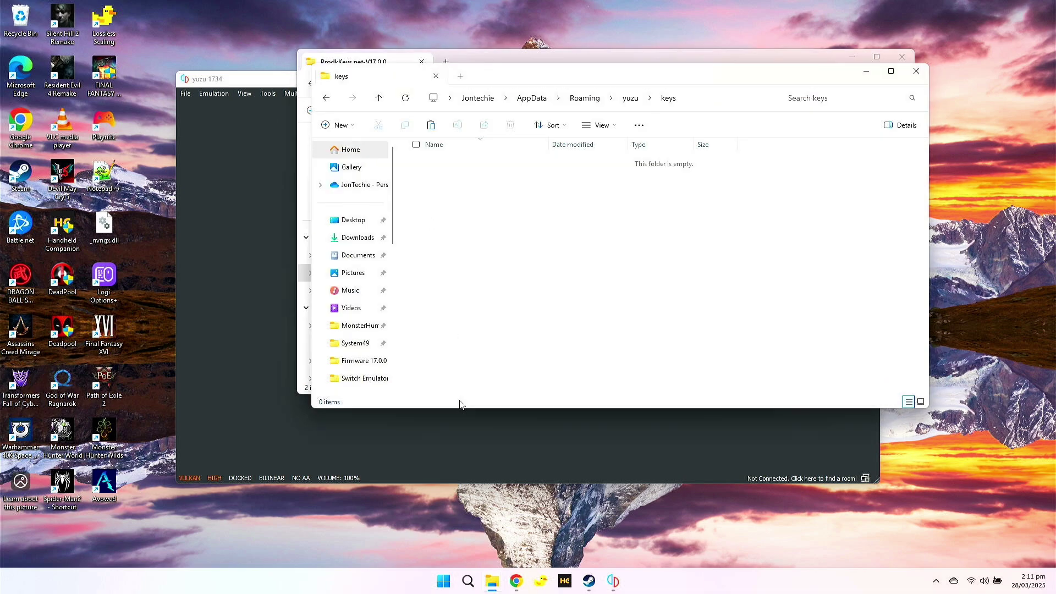
{"action": "right_click", "coordinate": [511, 208]}
{"action": "left_click", "coordinate": [516, 216]}
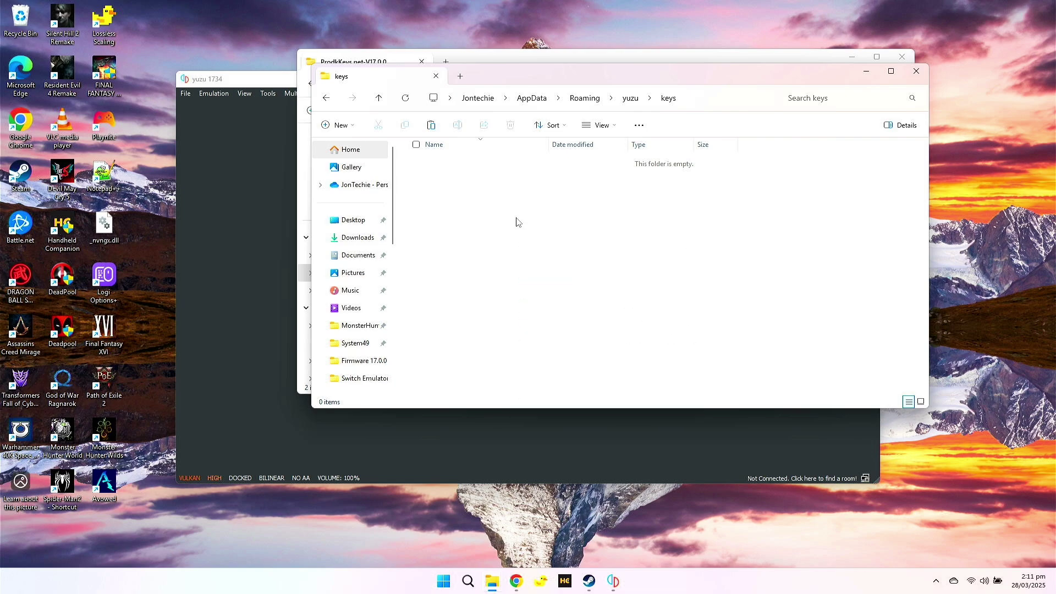
{"action": "left_click", "coordinate": [521, 261]}
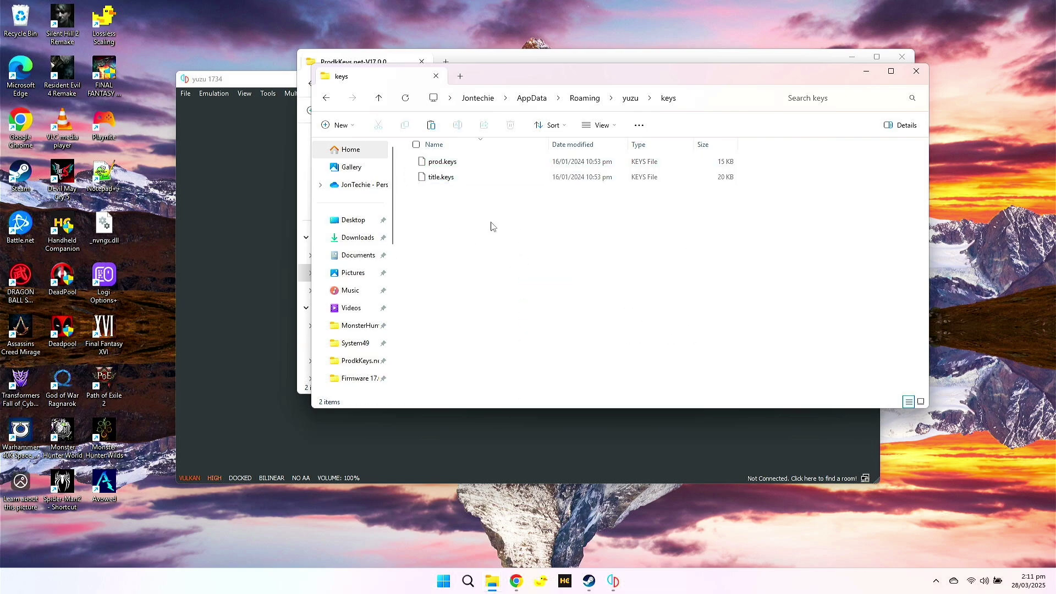
{"action": "left_click", "coordinate": [917, 72]}
Step: In yuzu, add the ROMS folder from Switch Emulator on drive E: to the game list
{"action": "left_click", "coordinate": [242, 82]}
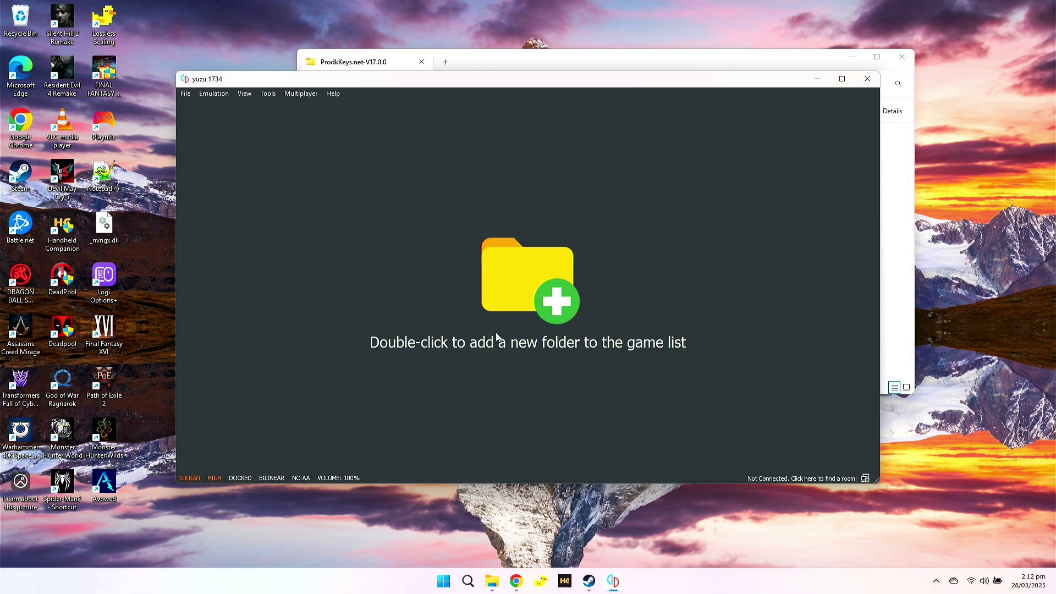
{"action": "double_click", "coordinate": [553, 303]}
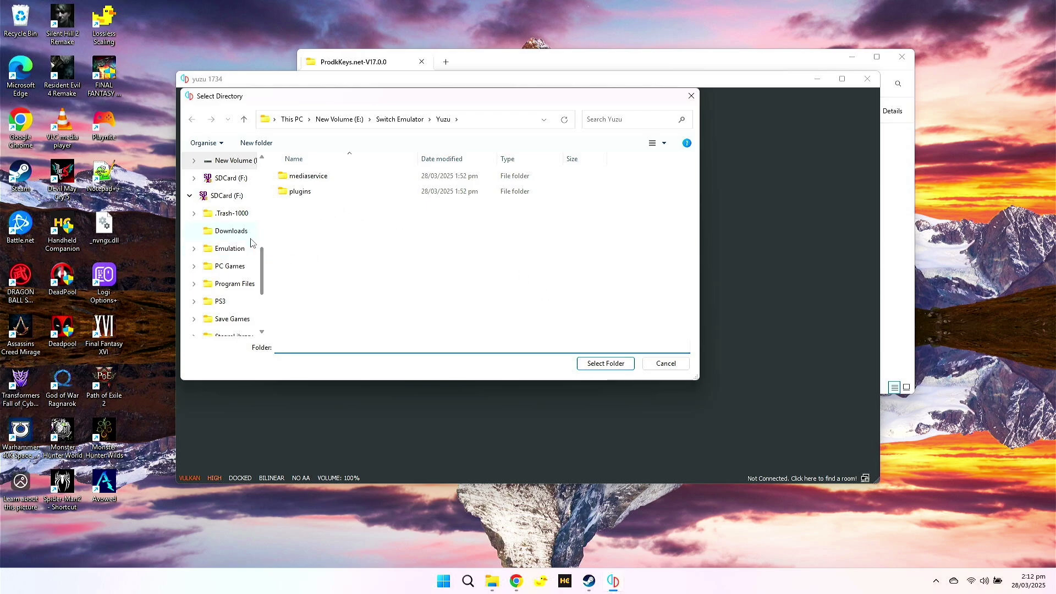
{"action": "scroll", "coordinate": [209, 220], "scroll_direction": "up", "scroll_amount": 3}
{"action": "left_click", "coordinate": [210, 284]}
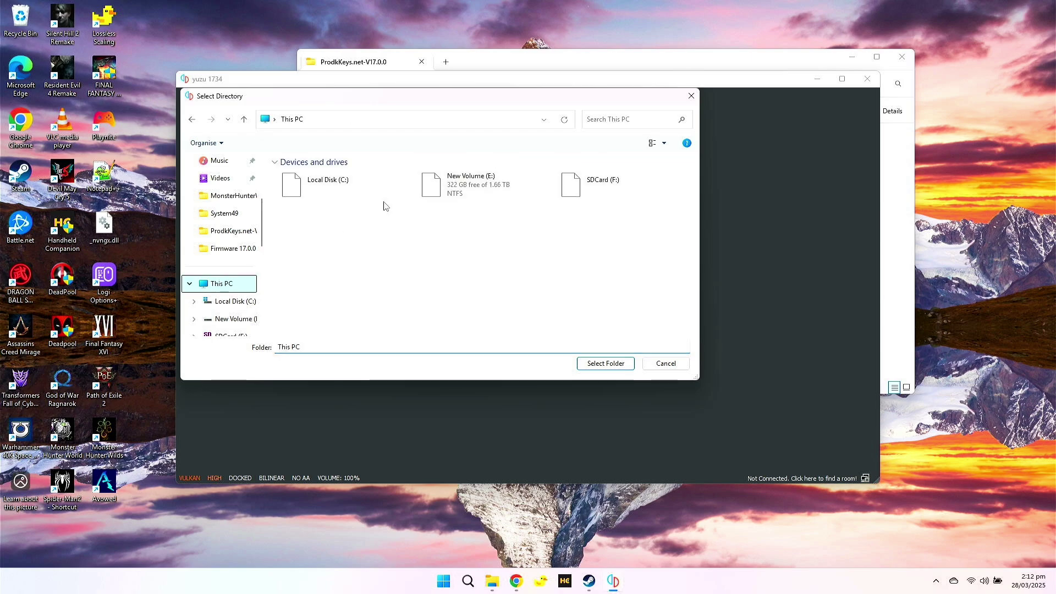
{"action": "double_click", "coordinate": [477, 191]}
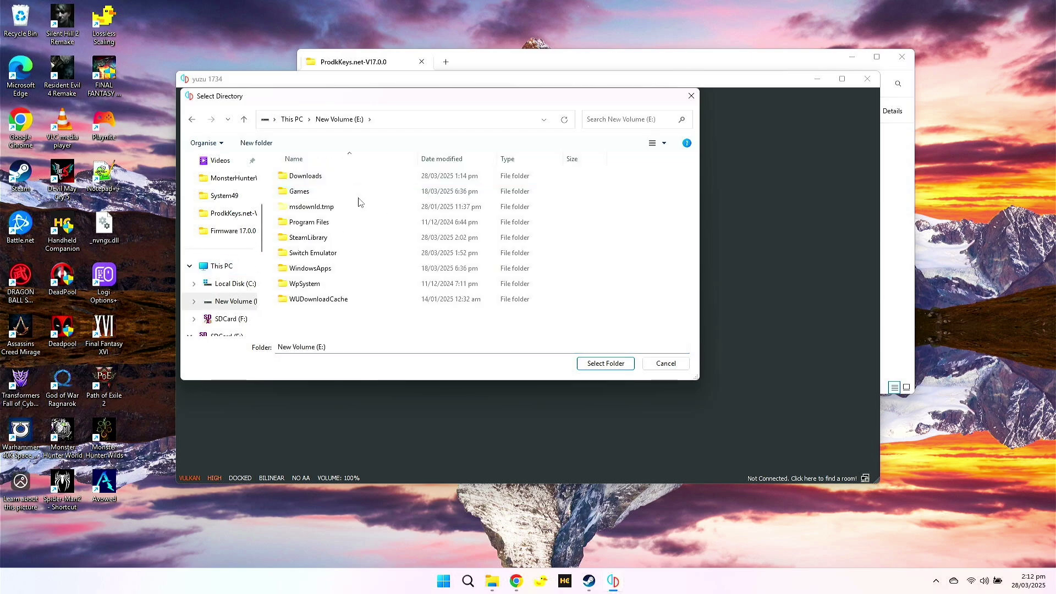
{"action": "double_click", "coordinate": [326, 255]}
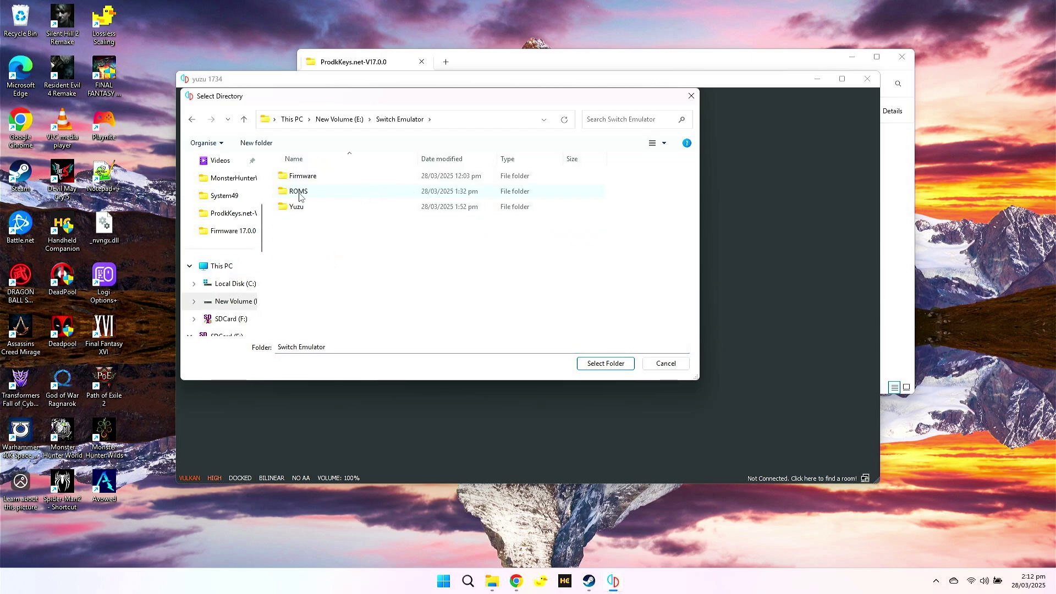
{"action": "left_click", "coordinate": [299, 192]}
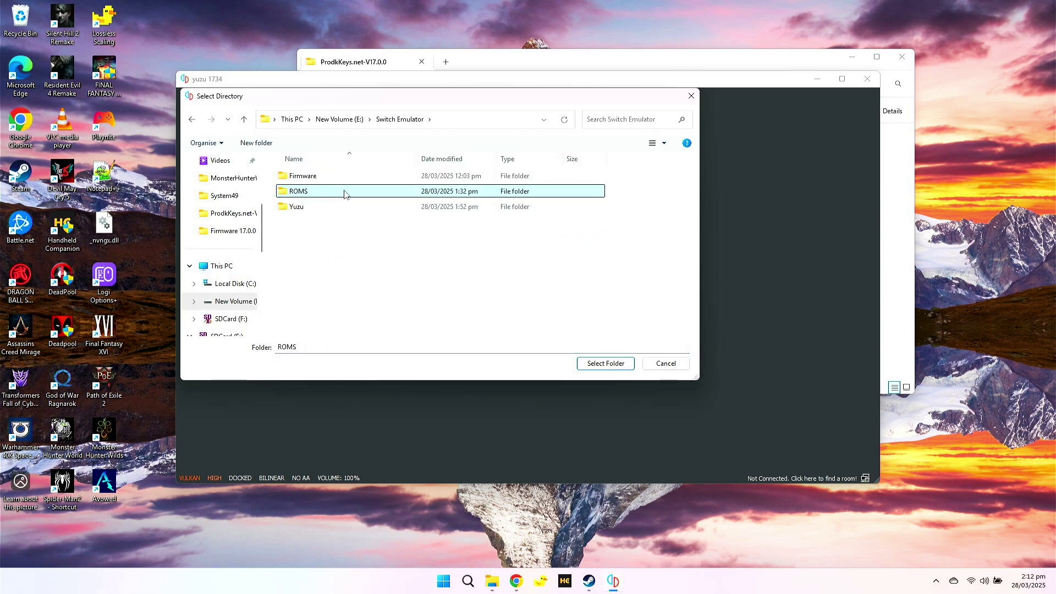
{"action": "left_click", "coordinate": [604, 364]}
{"action": "left_click", "coordinate": [242, 137]}
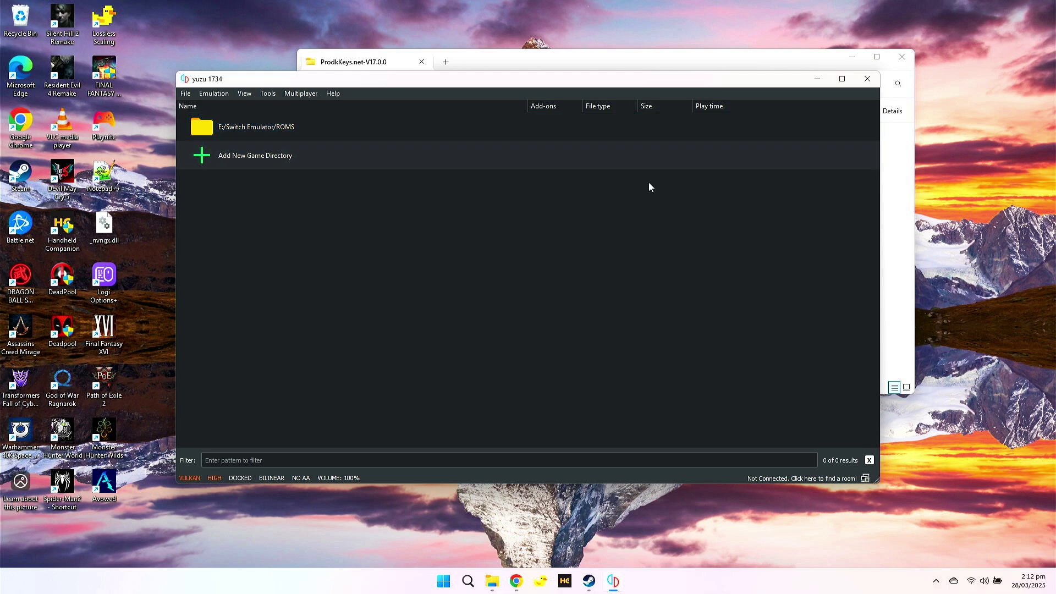
Step: Close yuzu and relaunch it from the Yuzu folder inside Switch Emulator
{"action": "left_click", "coordinate": [865, 83]}
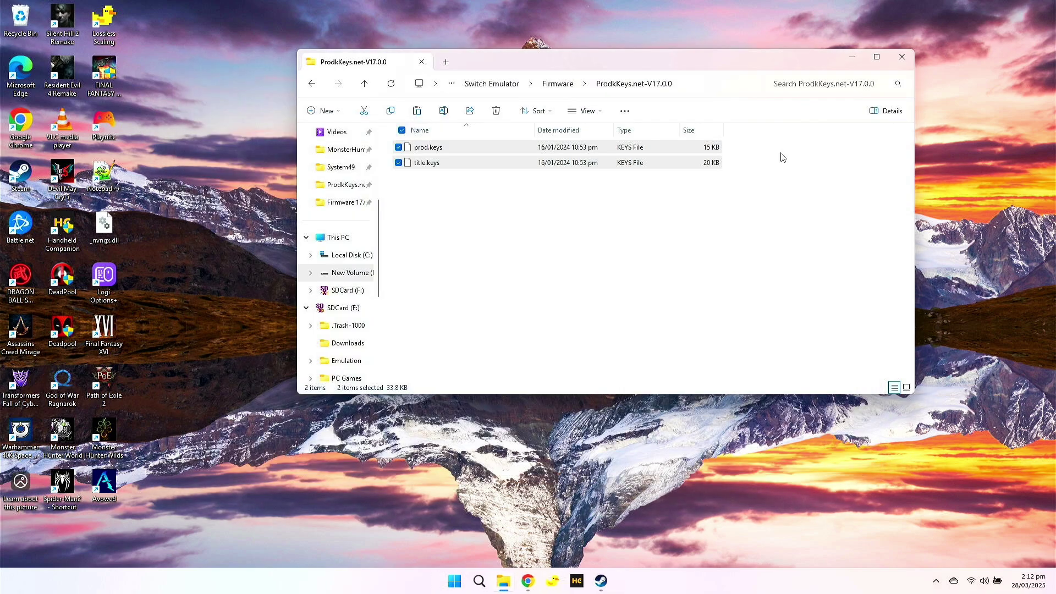
{"action": "left_click", "coordinate": [484, 86]}
{"action": "double_click", "coordinate": [450, 153]}
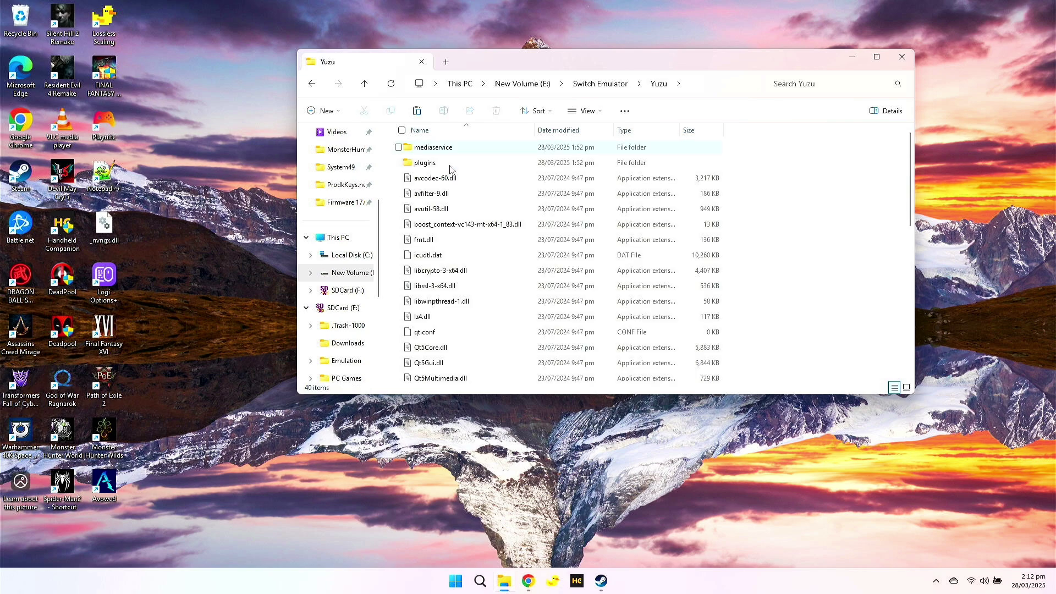
{"action": "scroll", "coordinate": [462, 308], "scroll_direction": "down", "scroll_amount": 8}
{"action": "double_click", "coordinate": [440, 314]}
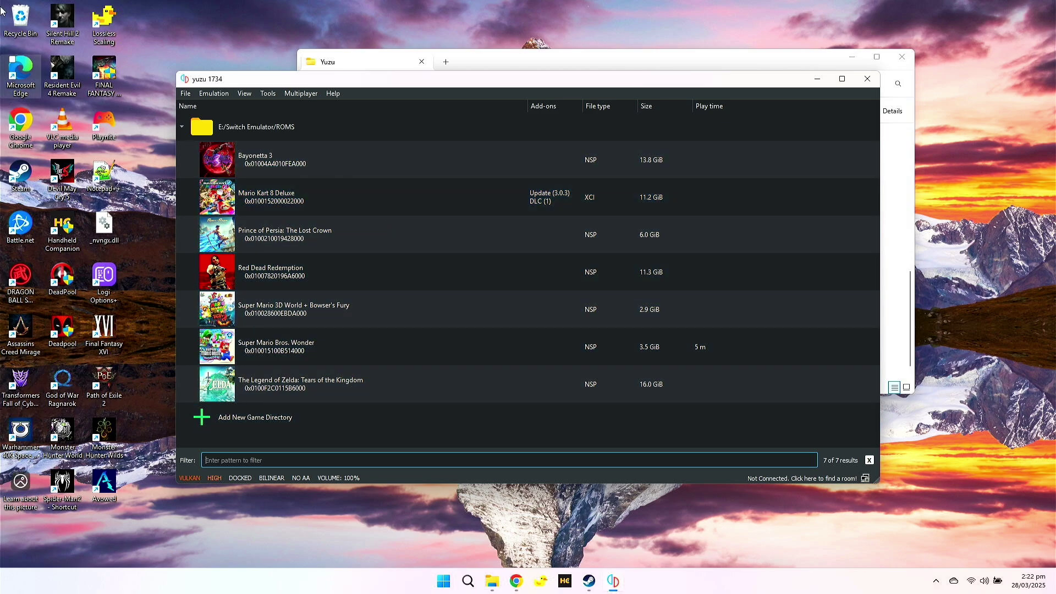
Step: Review Player 1's Pro Controller mapping for Xbox One Controller 0 in yuzu's Controls configuration and accept the settings
{"action": "left_click", "coordinate": [213, 93]}
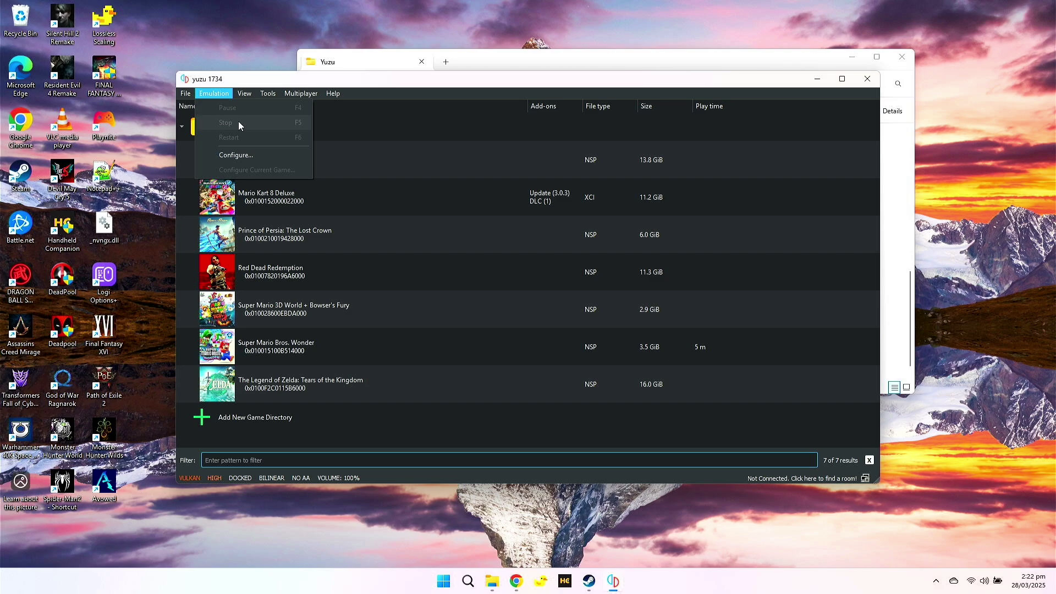
{"action": "left_click", "coordinate": [236, 155]}
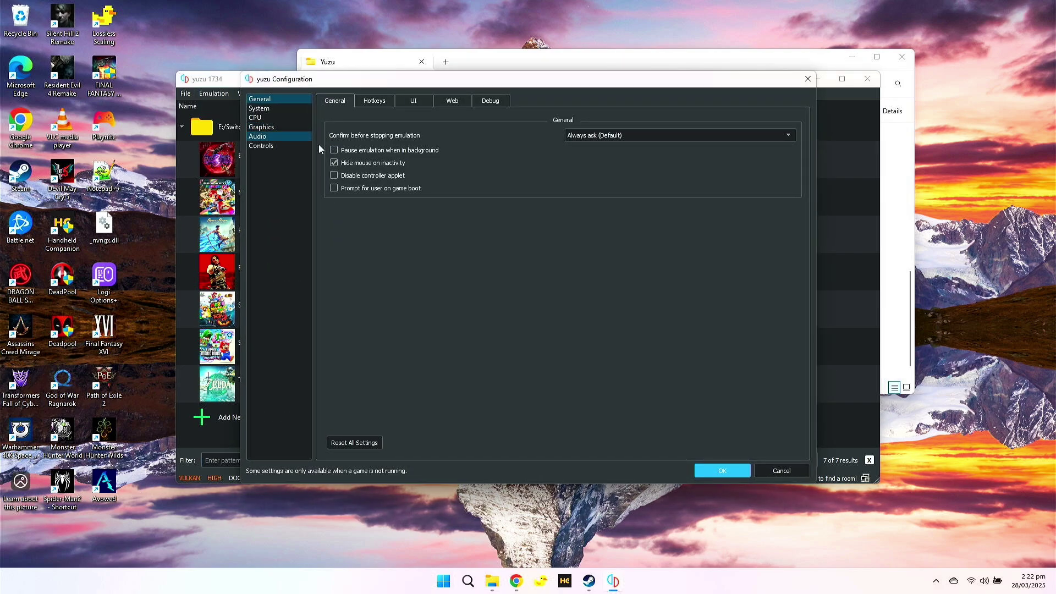
{"action": "left_click", "coordinate": [273, 147]}
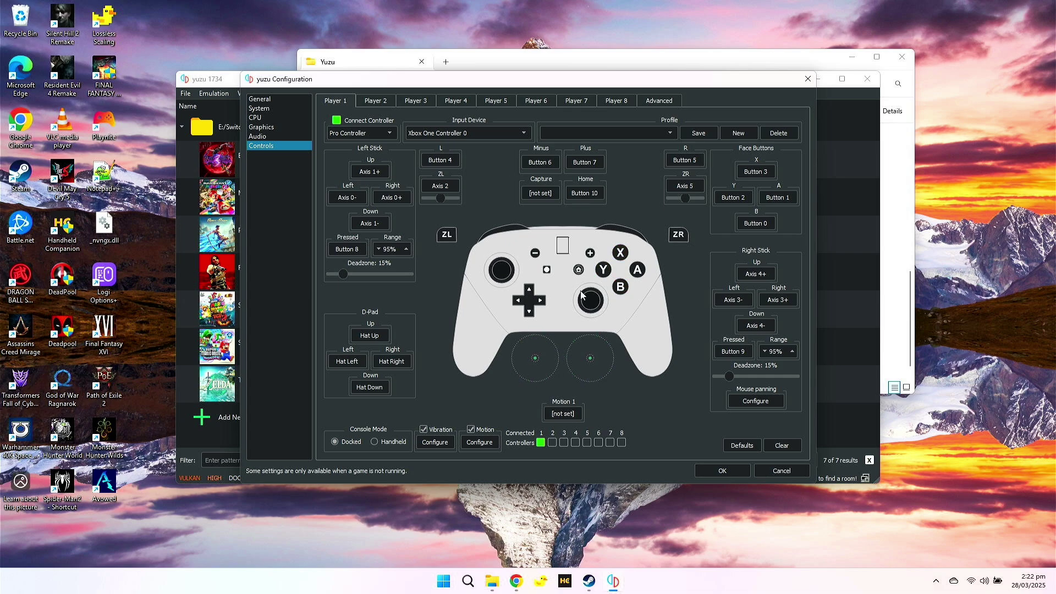
{"action": "left_click", "coordinate": [716, 471]}
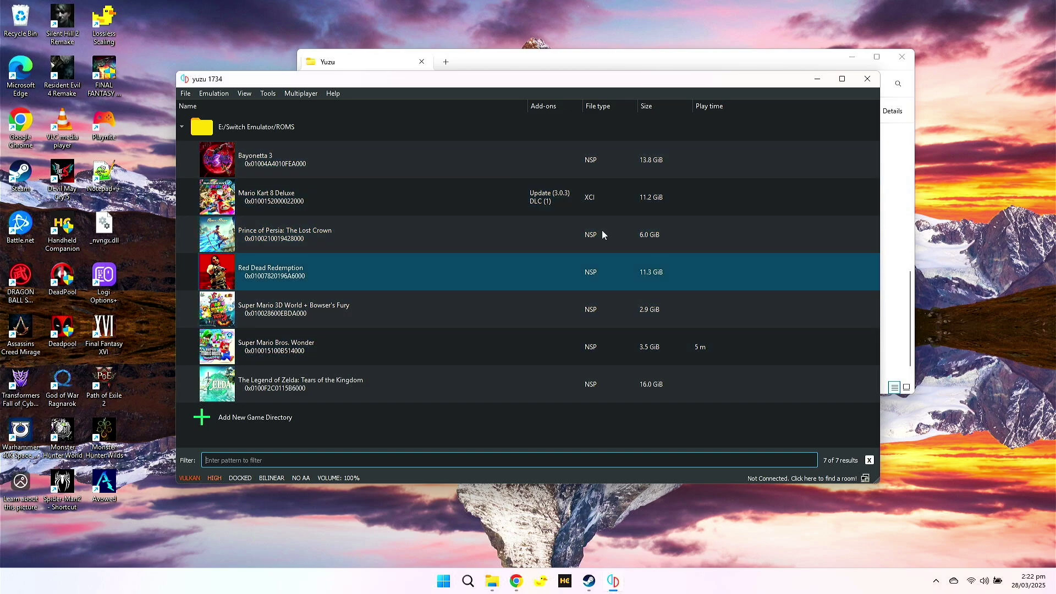
Step: Create a desktop shortcut for Super Mario Bros. Wonder that launches the game in fullscreen
{"action": "left_click_drag", "start_coordinate": [346, 128], "coordinate": [338, 347]}
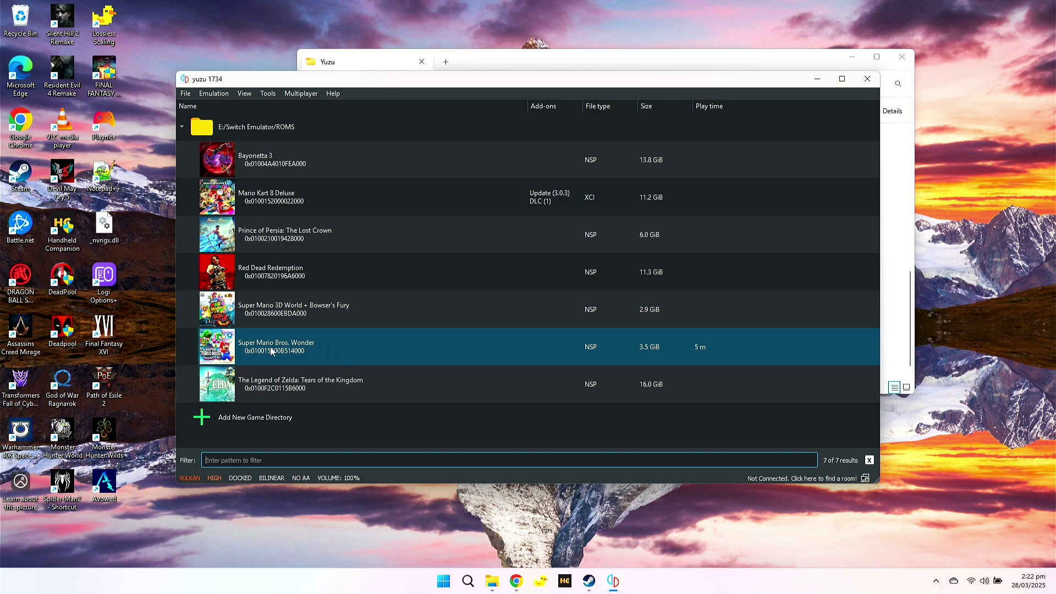
{"action": "right_click", "coordinate": [356, 347]}
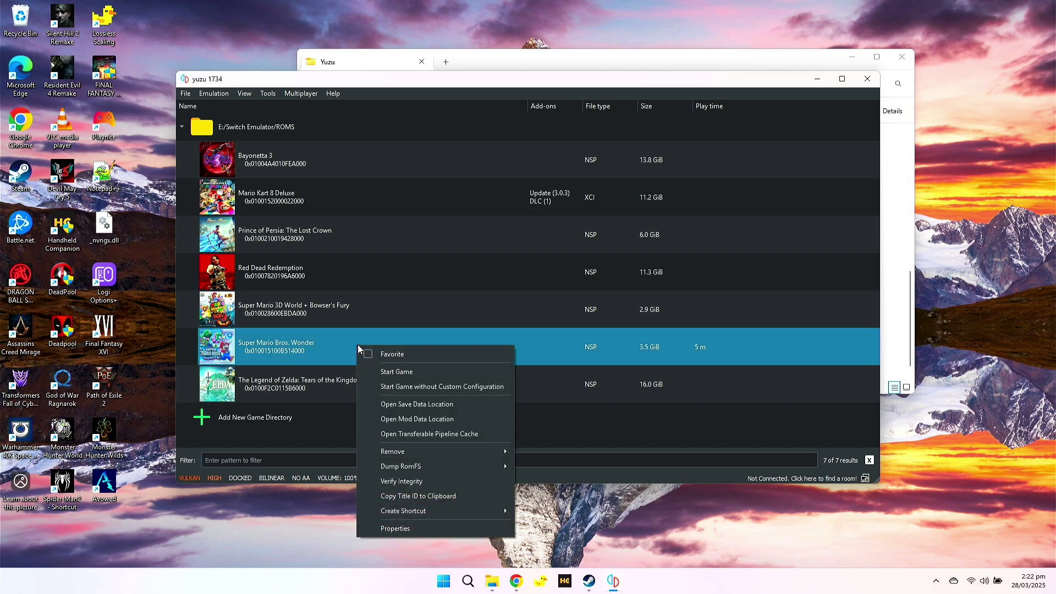
{"action": "mouse_move", "coordinate": [440, 511]}
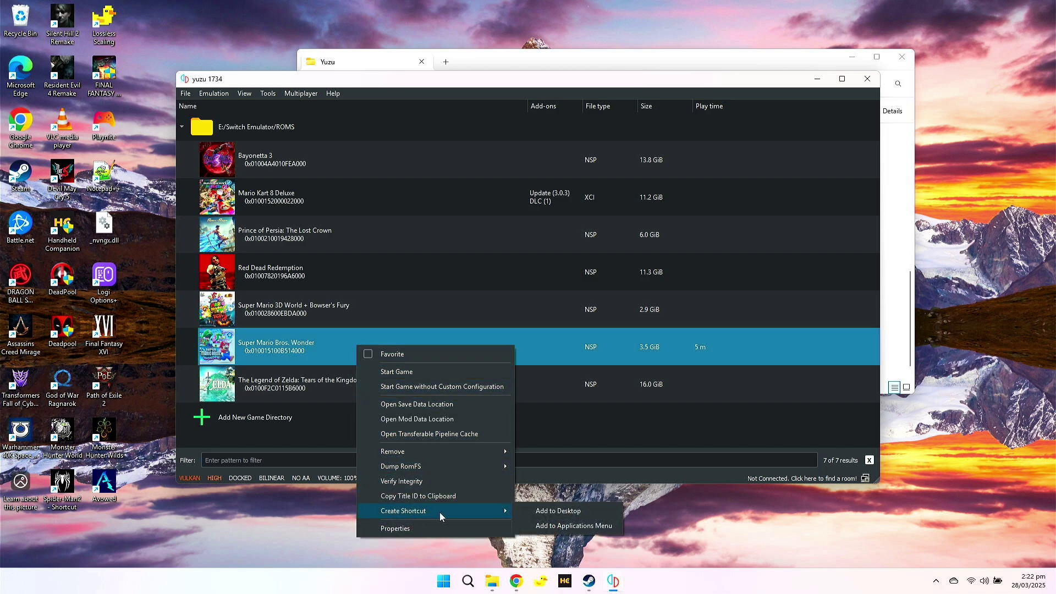
{"action": "left_click", "coordinate": [557, 514]}
{"action": "left_click", "coordinate": [501, 301]}
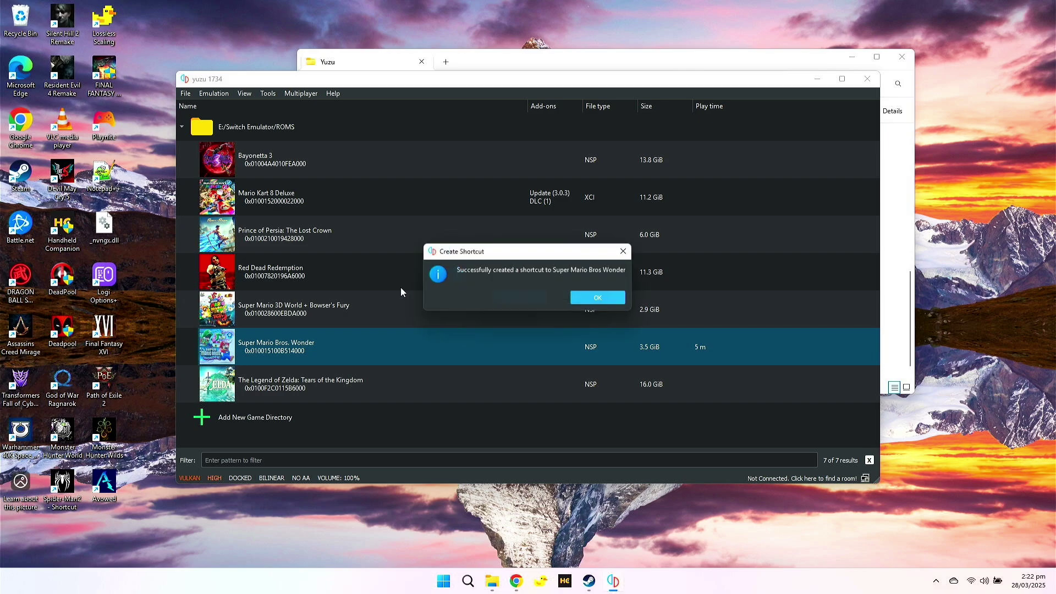
{"action": "left_click", "coordinate": [601, 298]}
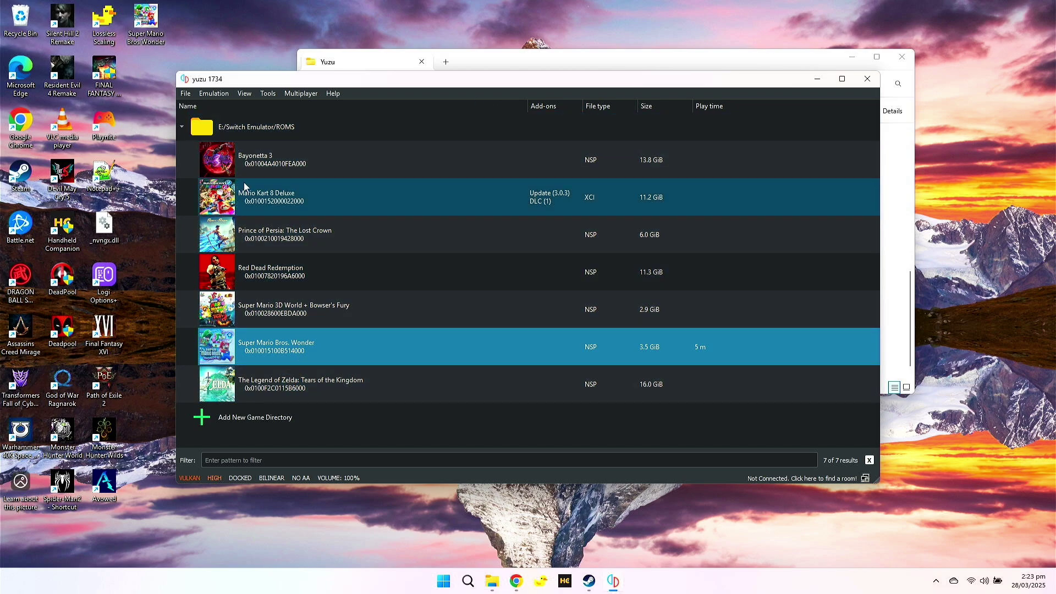
Step: Create a desktop shortcut for Mario Kart 8 Deluxe that launches the game in fullscreen
{"action": "right_click", "coordinate": [285, 203]}
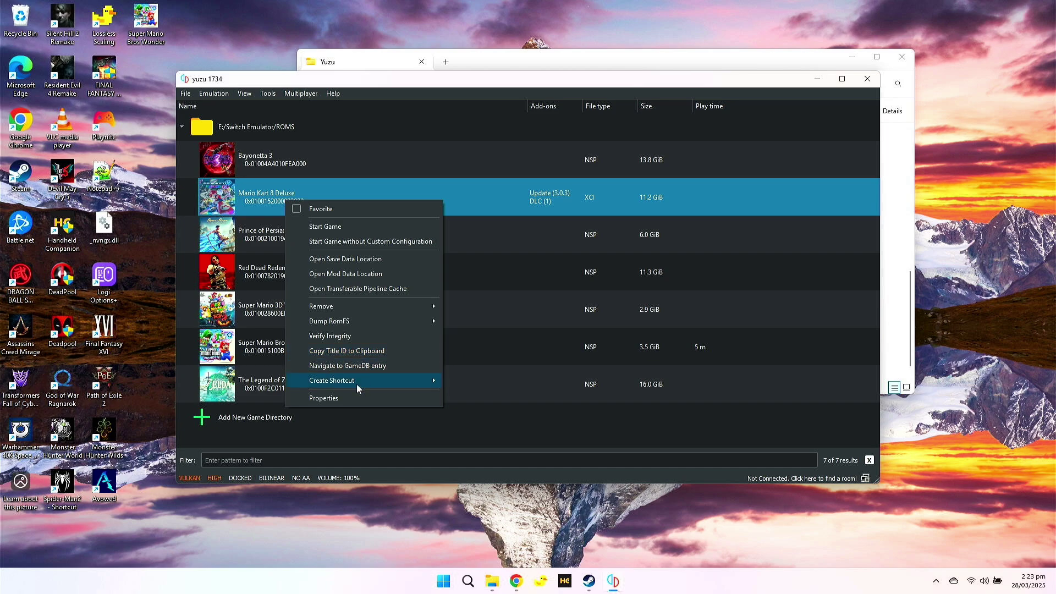
{"action": "mouse_move", "coordinate": [357, 380]}
{"action": "left_click", "coordinate": [493, 385]}
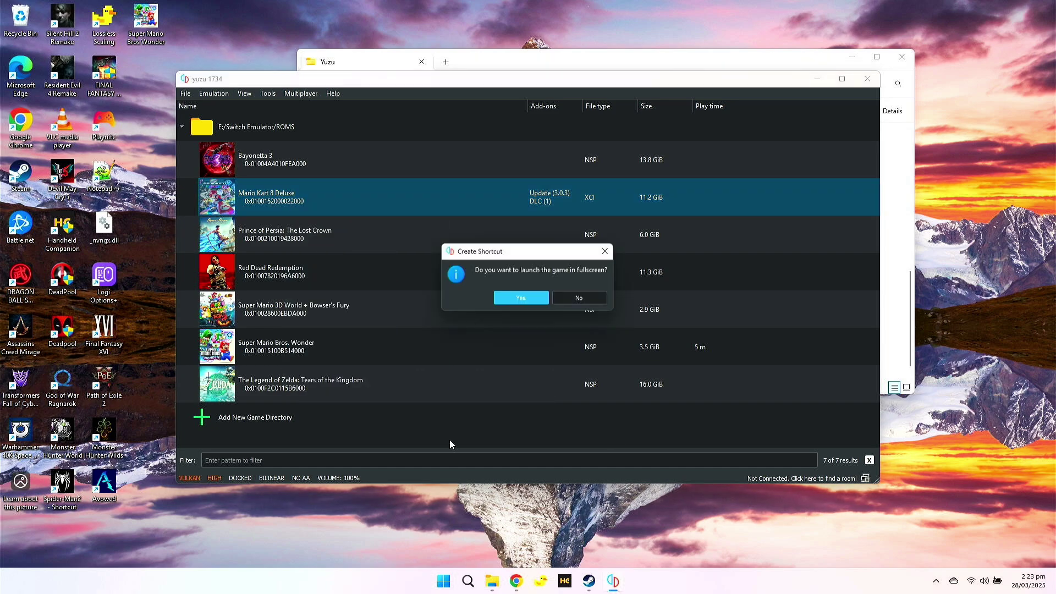
{"action": "left_click", "coordinate": [540, 300]}
{"action": "left_click", "coordinate": [590, 299]}
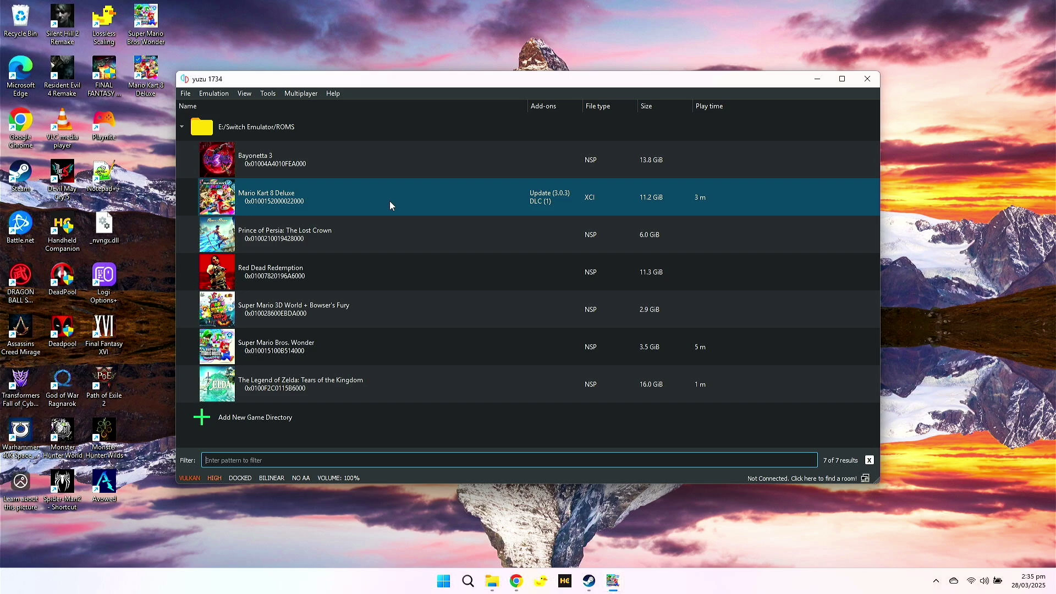
Step: Launch Super Mario Bros. Wonder from its desktop shortcut and continue past the title screen to the user selection
{"action": "left_click", "coordinate": [150, 24]}
{"action": "double_click", "coordinate": [150, 24]}
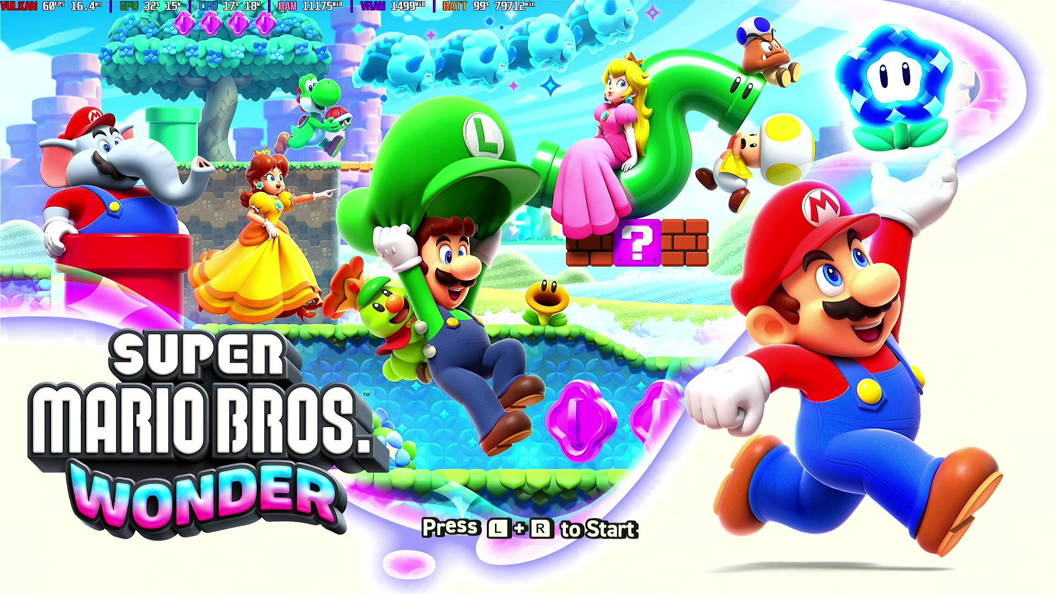
{"action": "key", "text": "q+e"}
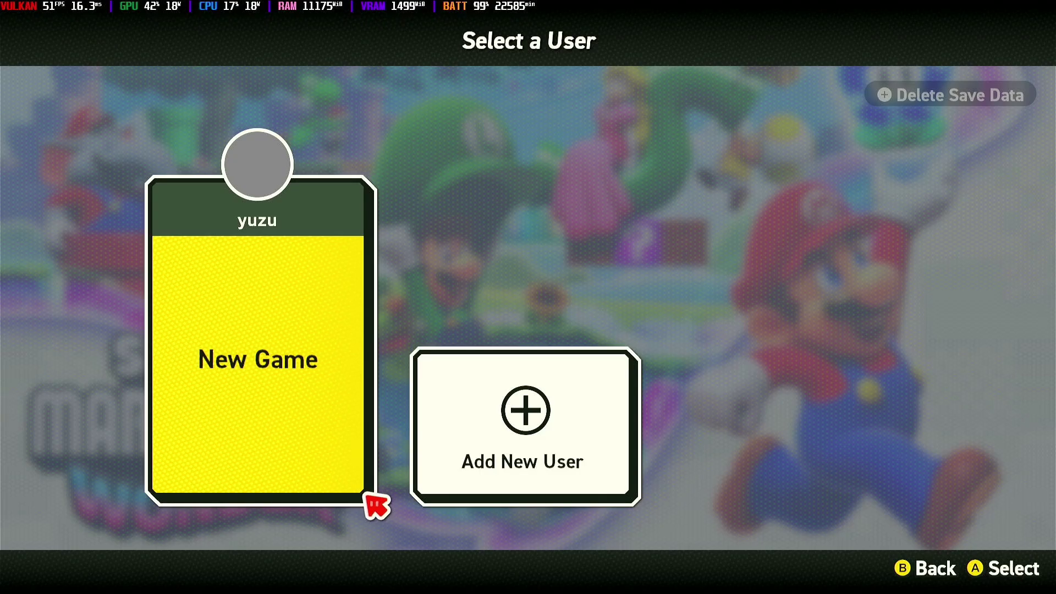
Step: Start a new game under the yuzu user with Peach as the character
{"action": "key", "text": "c"}
{"action": "key", "text": "Return"}
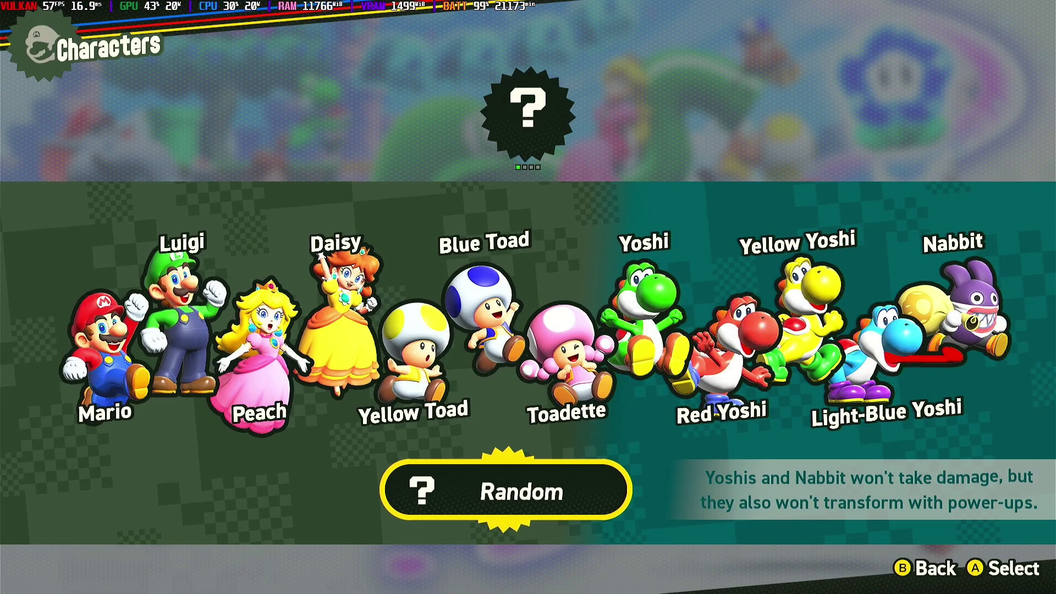
{"action": "key", "text": "Return"}
{"action": "key", "text": "Return"}
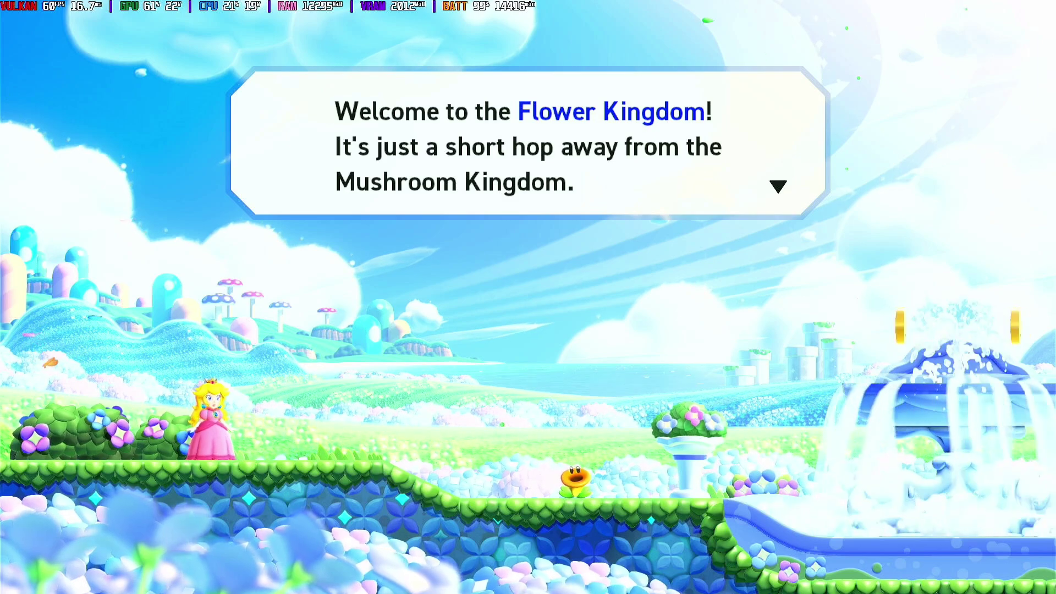
Step: Advance the Flower Kingdom welcome dialogue and walk Peach toward the talking flower
{"action": "key", "text": "Return"}
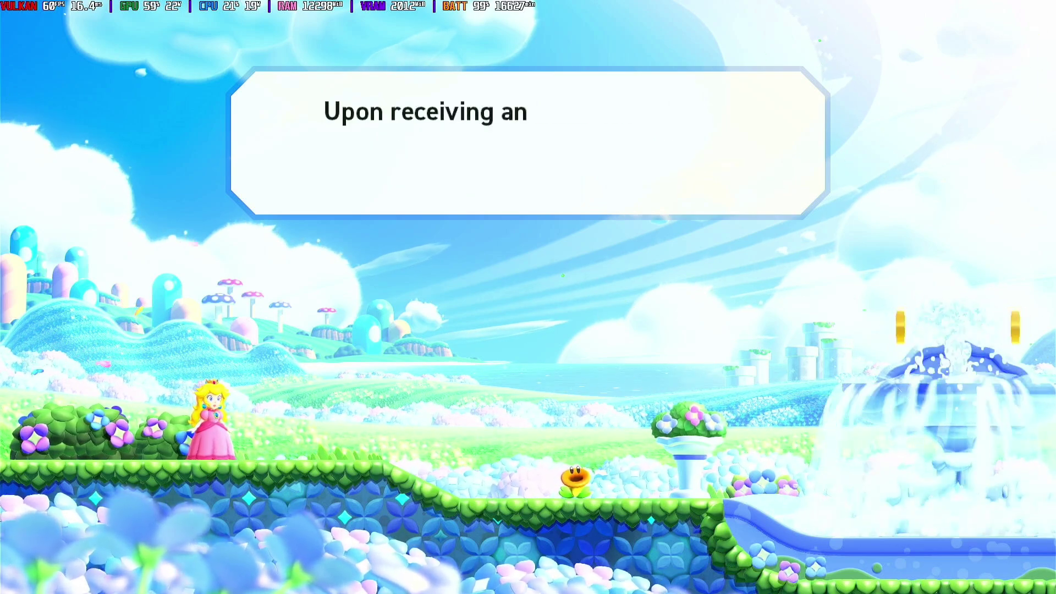
{"action": "key", "text": "Right"}
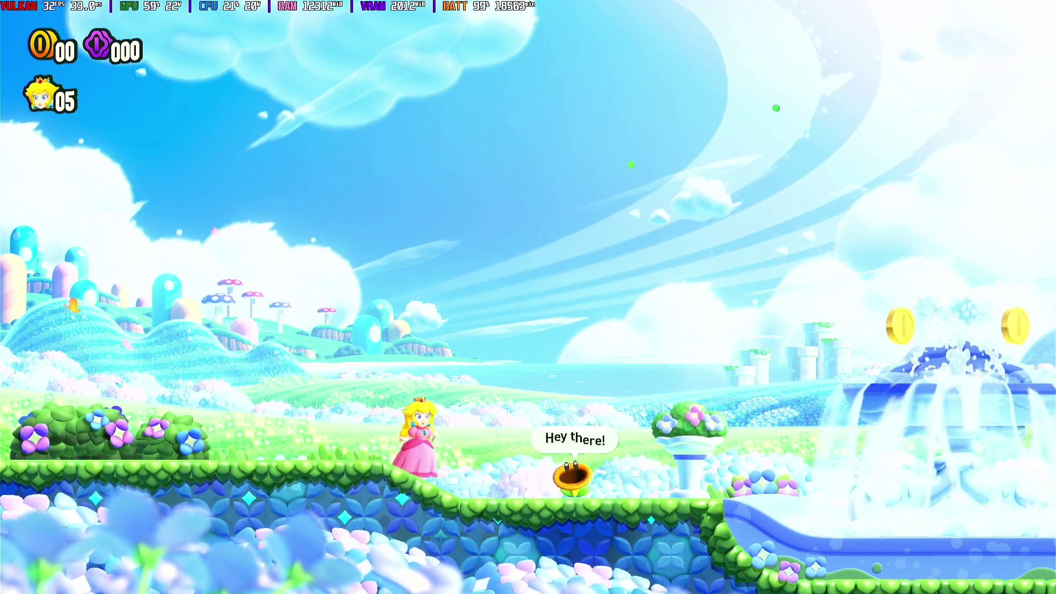